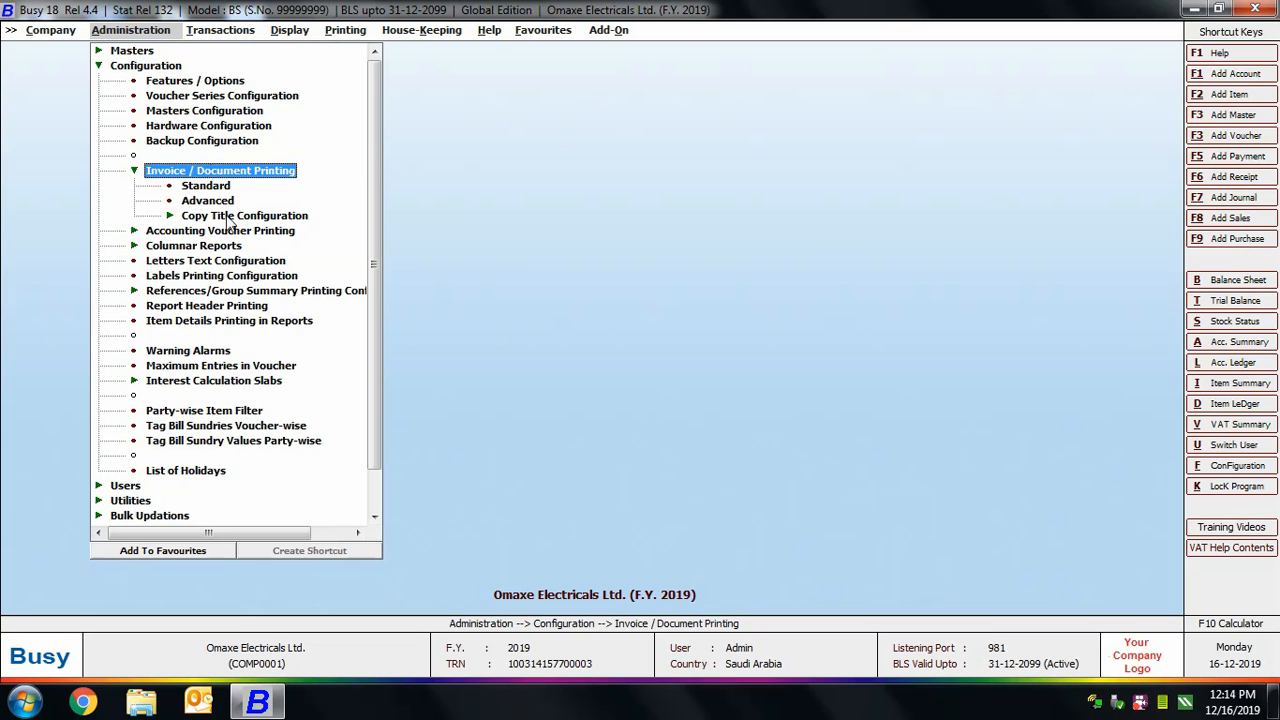
Open the standard invoice printing configuration for the Sales Invoice.
click(214, 192)
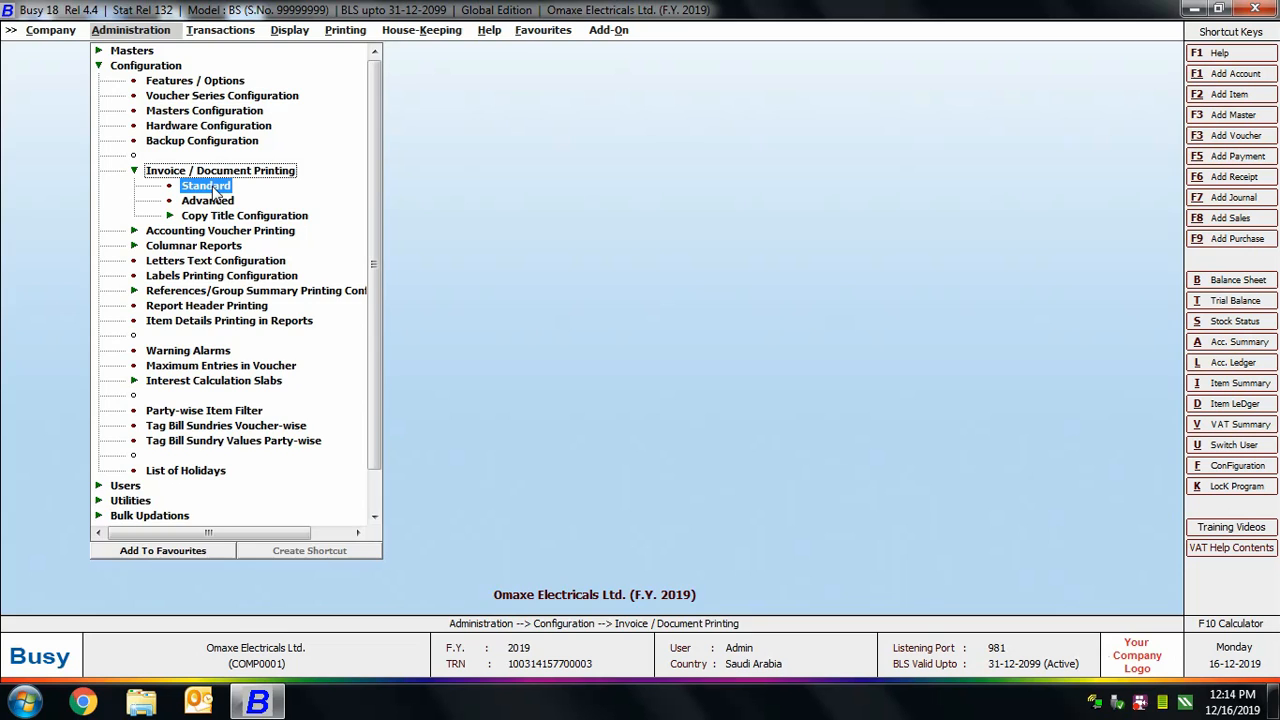
double_click(214, 192)
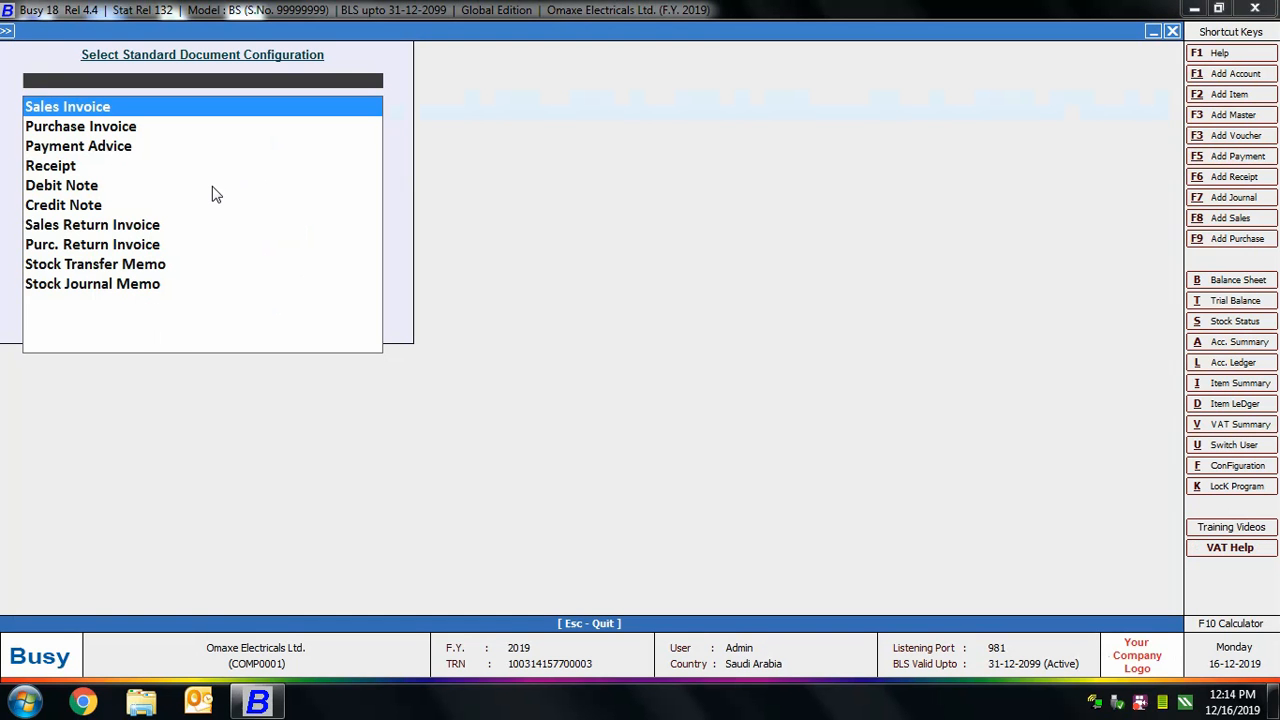
double_click(128, 110)
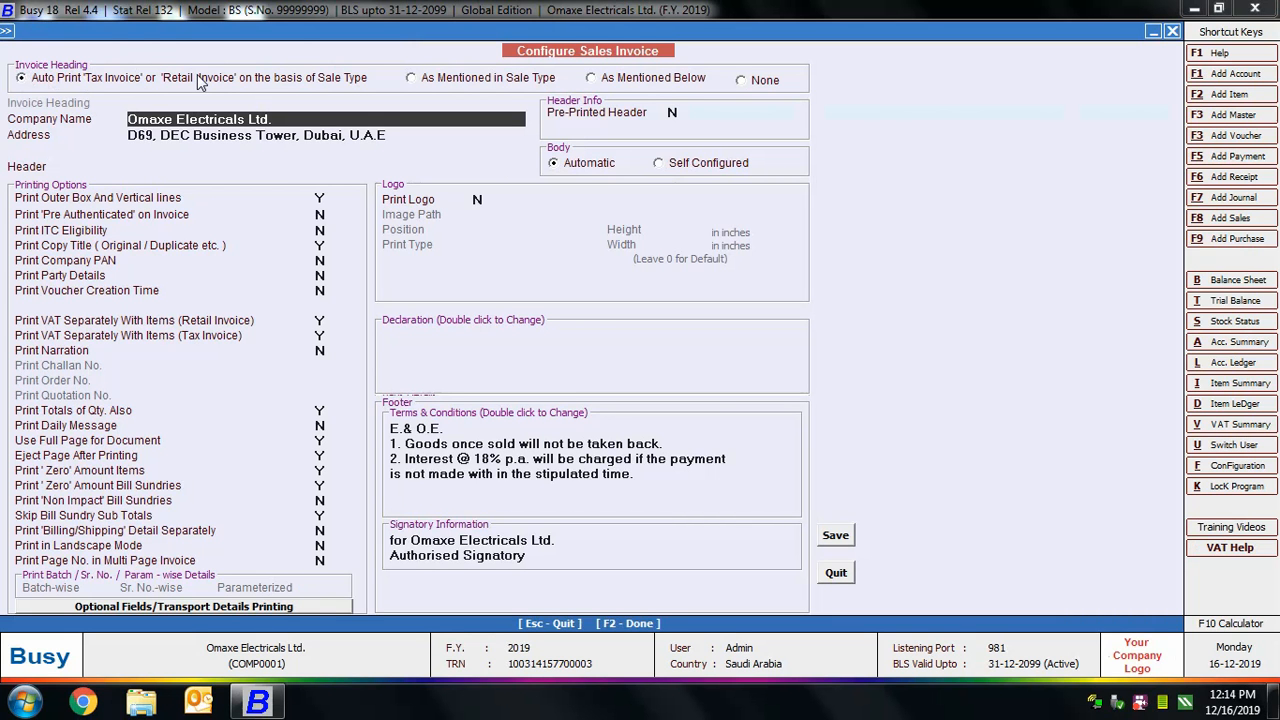
Try the invoice heading options As Mentioned in Sale Type, As Mentioned Below and None, and return to the automatic Tax/Retail Invoice heading.
click(412, 79)
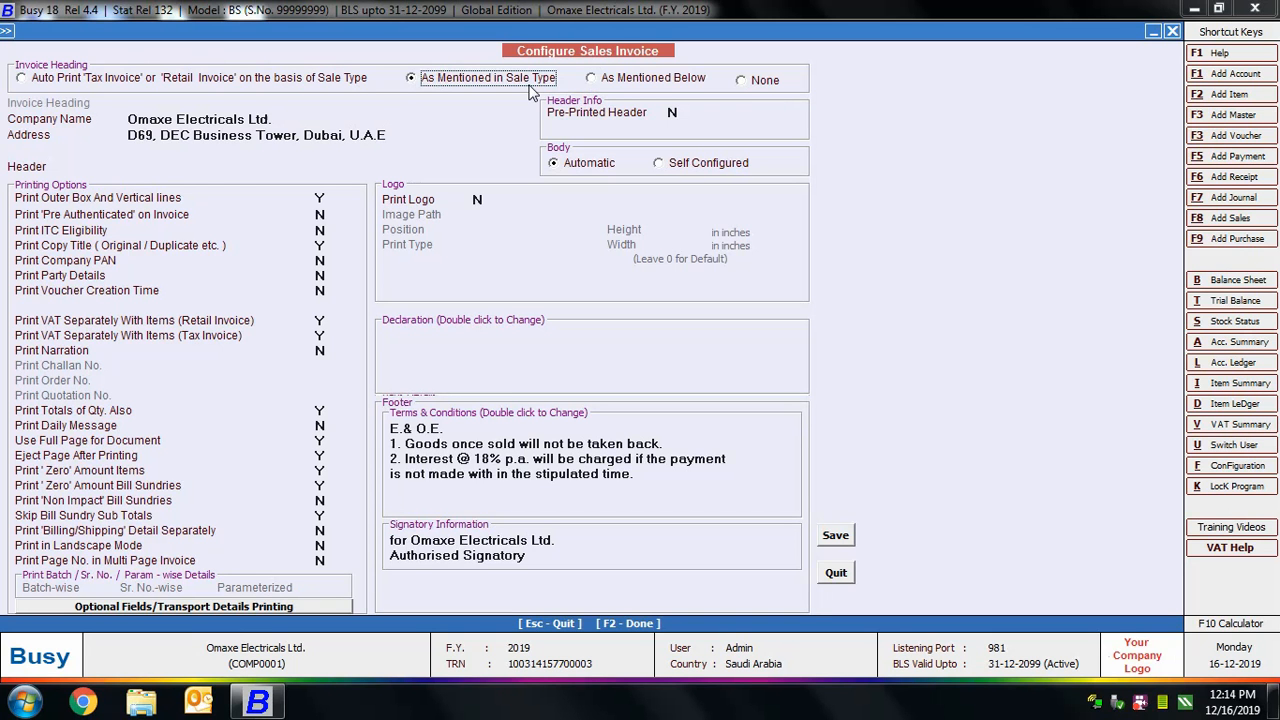
click(614, 82)
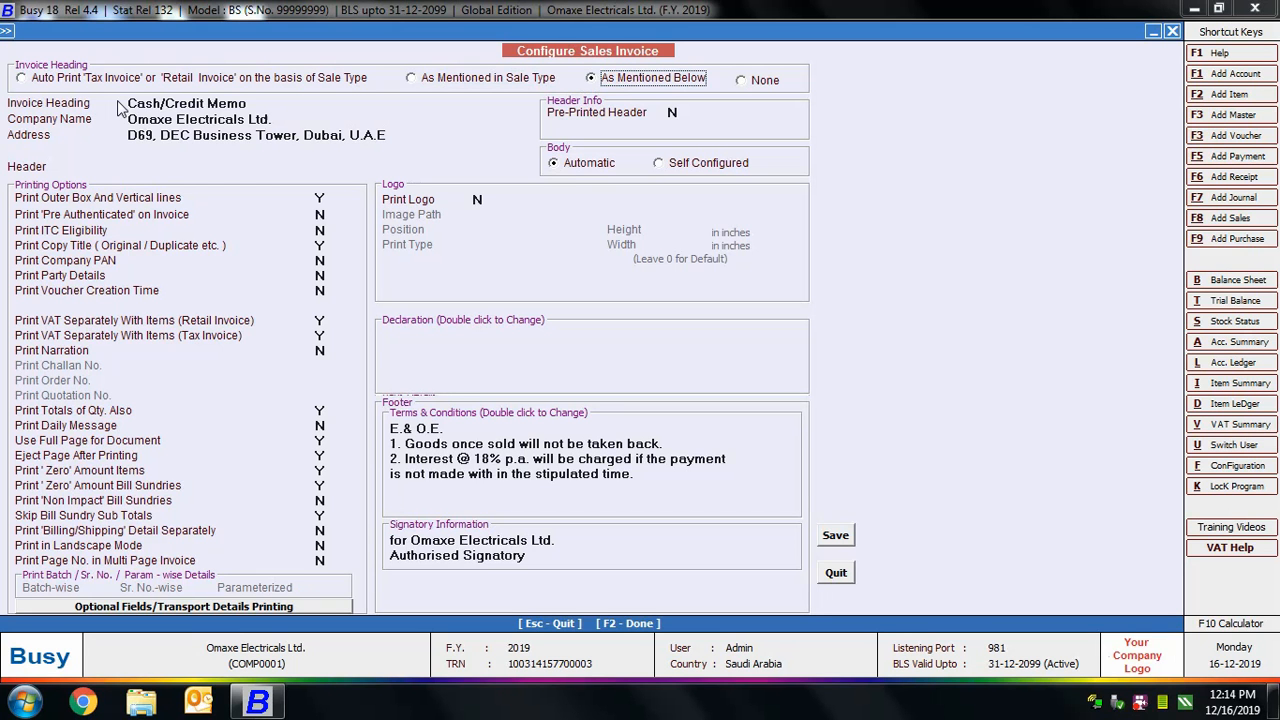
click(148, 103)
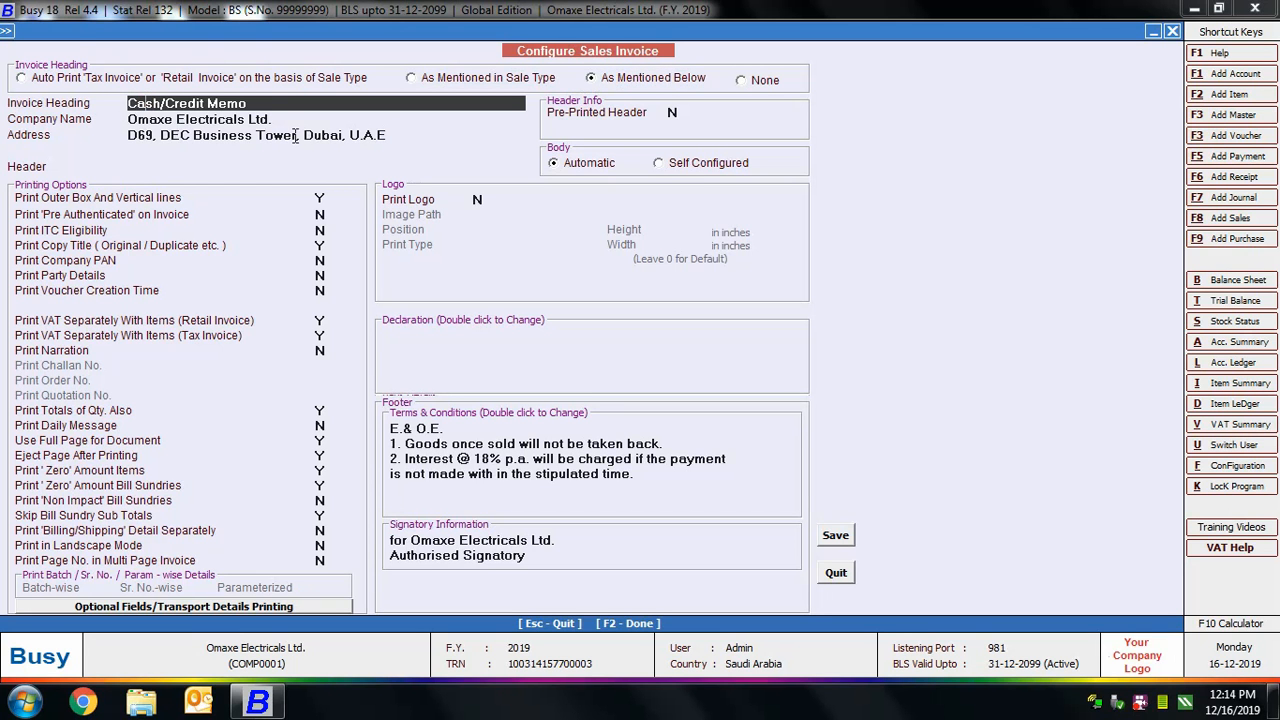
click(766, 82)
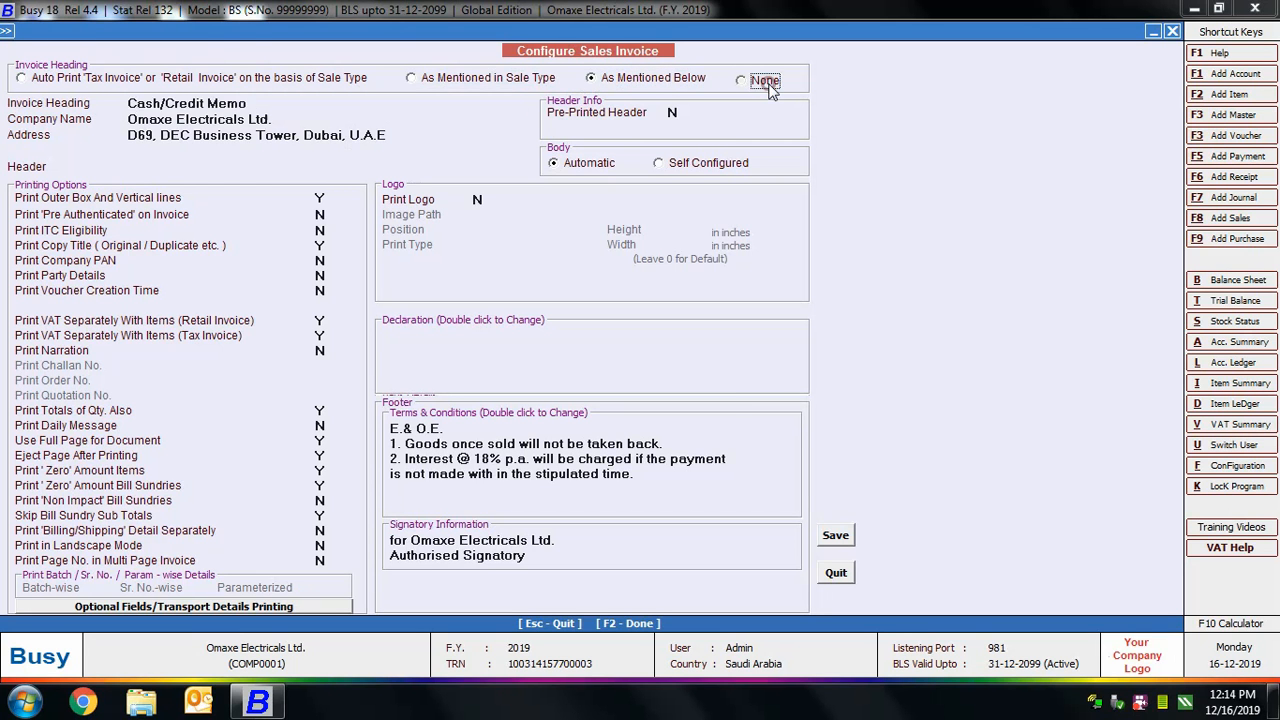
click(100, 84)
Enter "Number One in Electronics Business" as the header line beneath the company address.
click(179, 119)
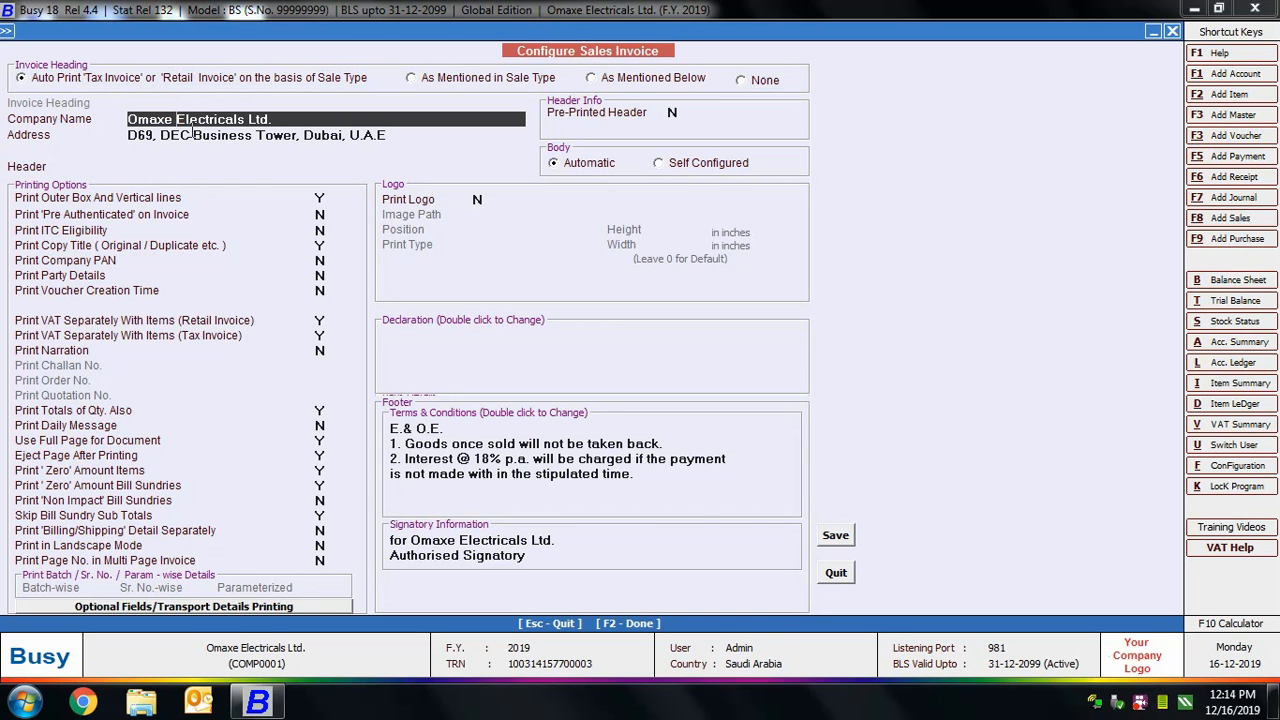
click(193, 135)
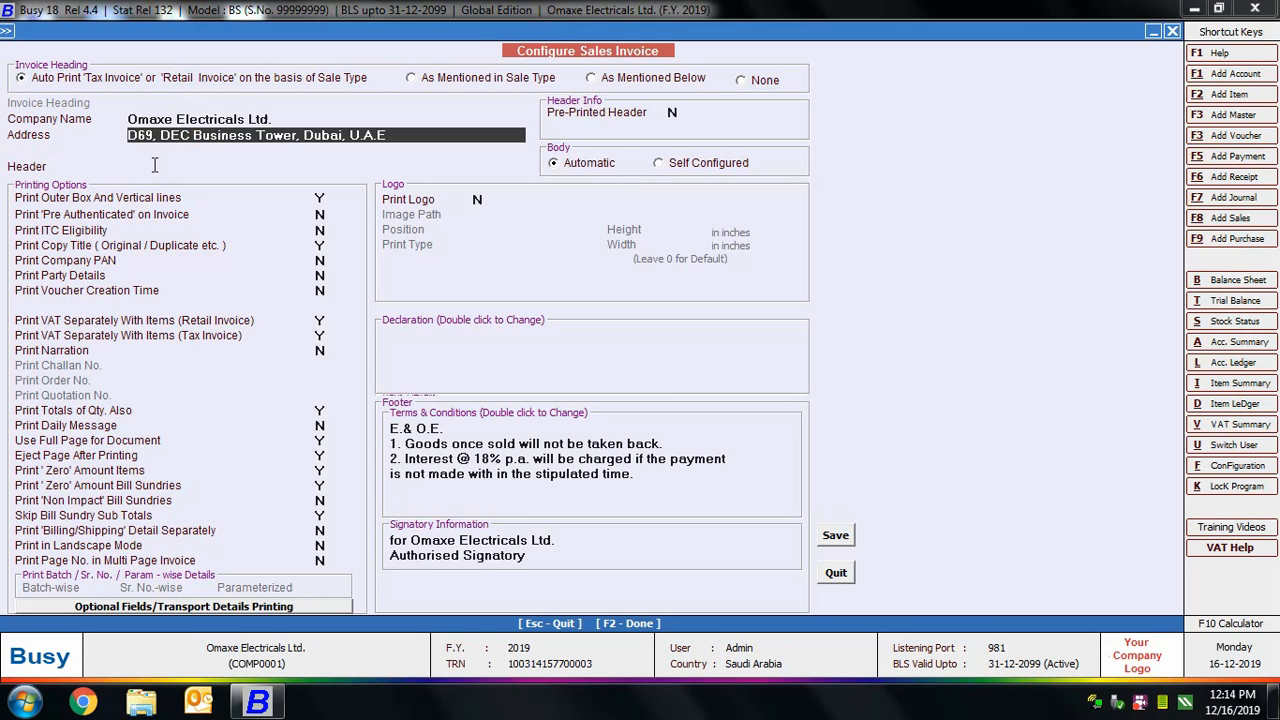
click(155, 165)
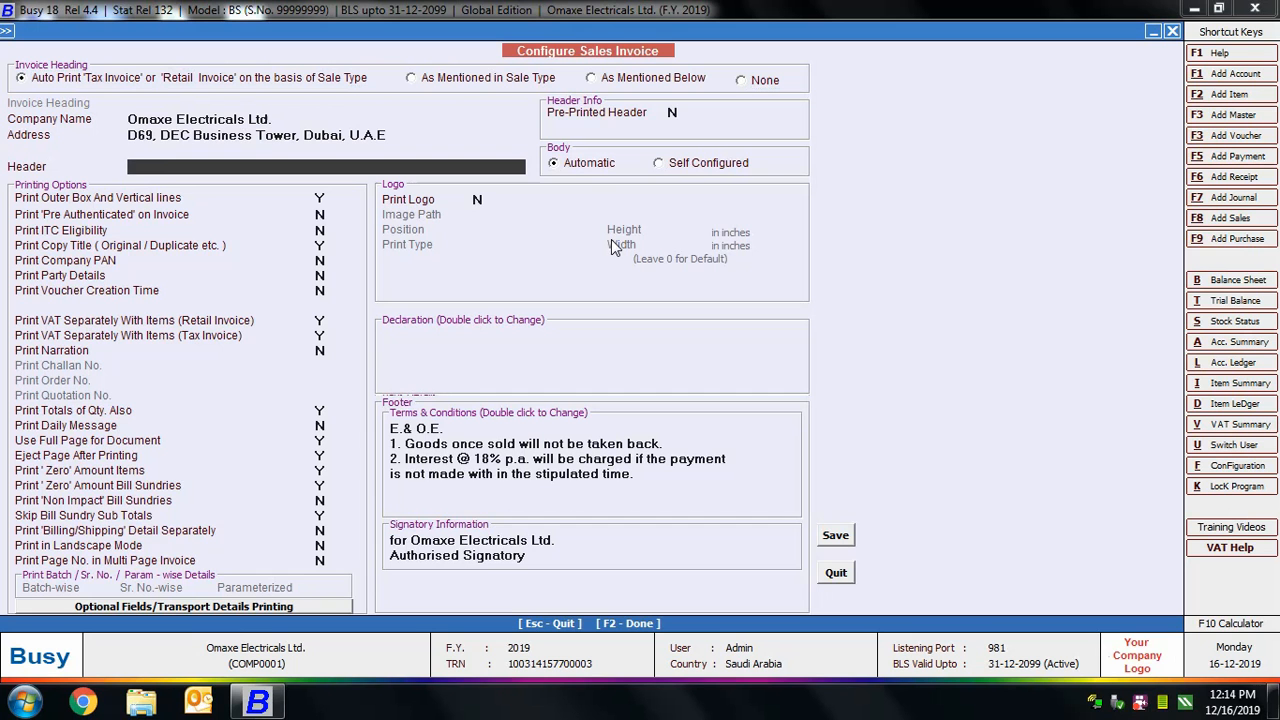
text(Number One in E)
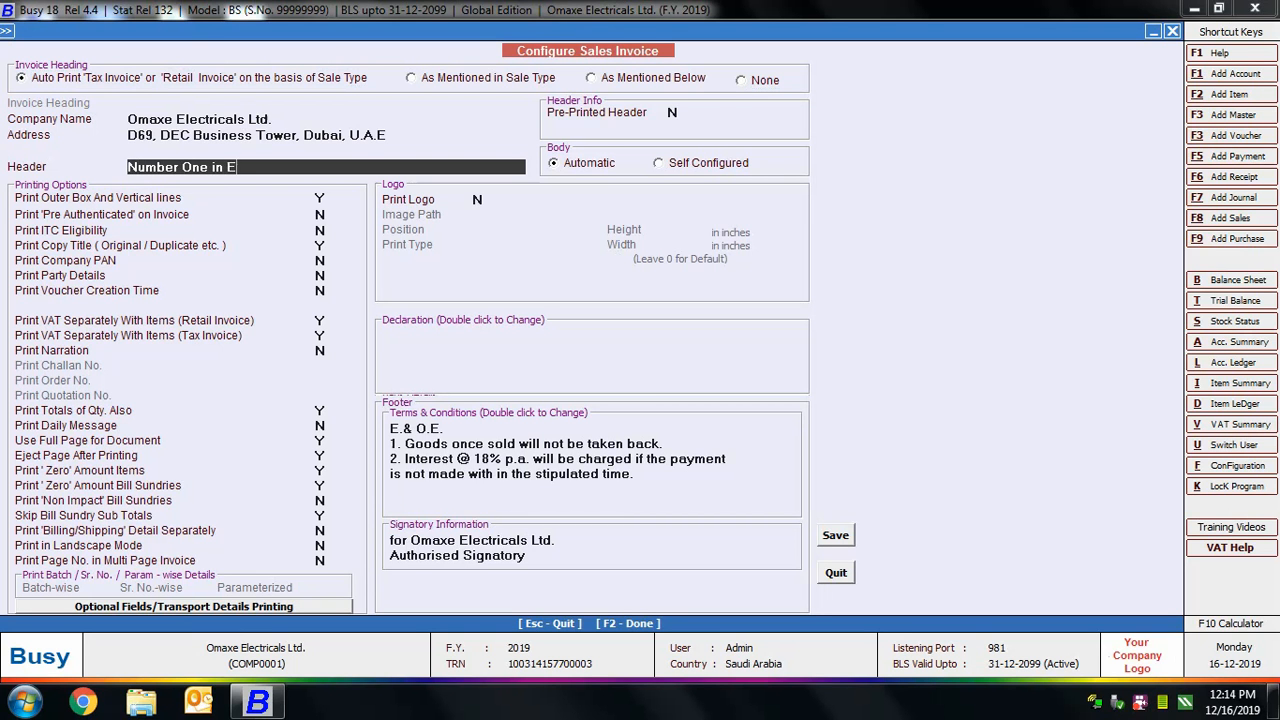
text(lectronics Busines)
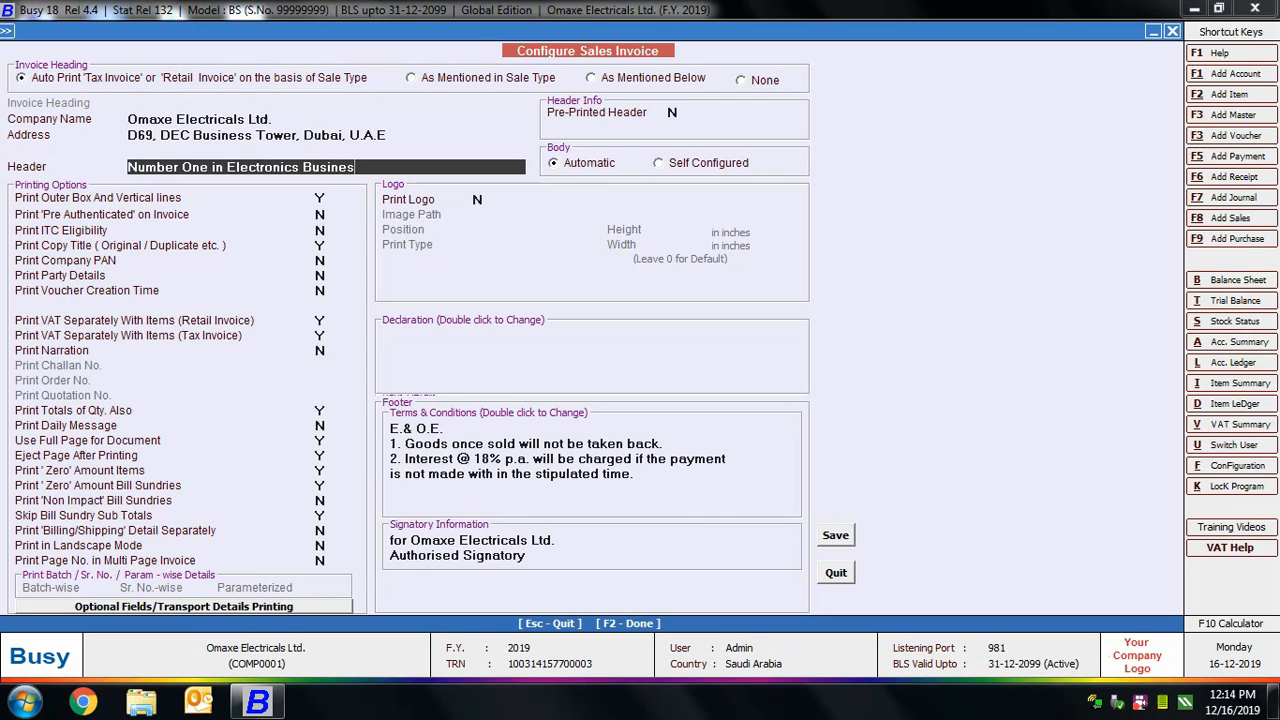
text(s)
Try a pre-printed header with 6 lines to skip, and set Pre-Printed Header back to N.
click(573, 113)
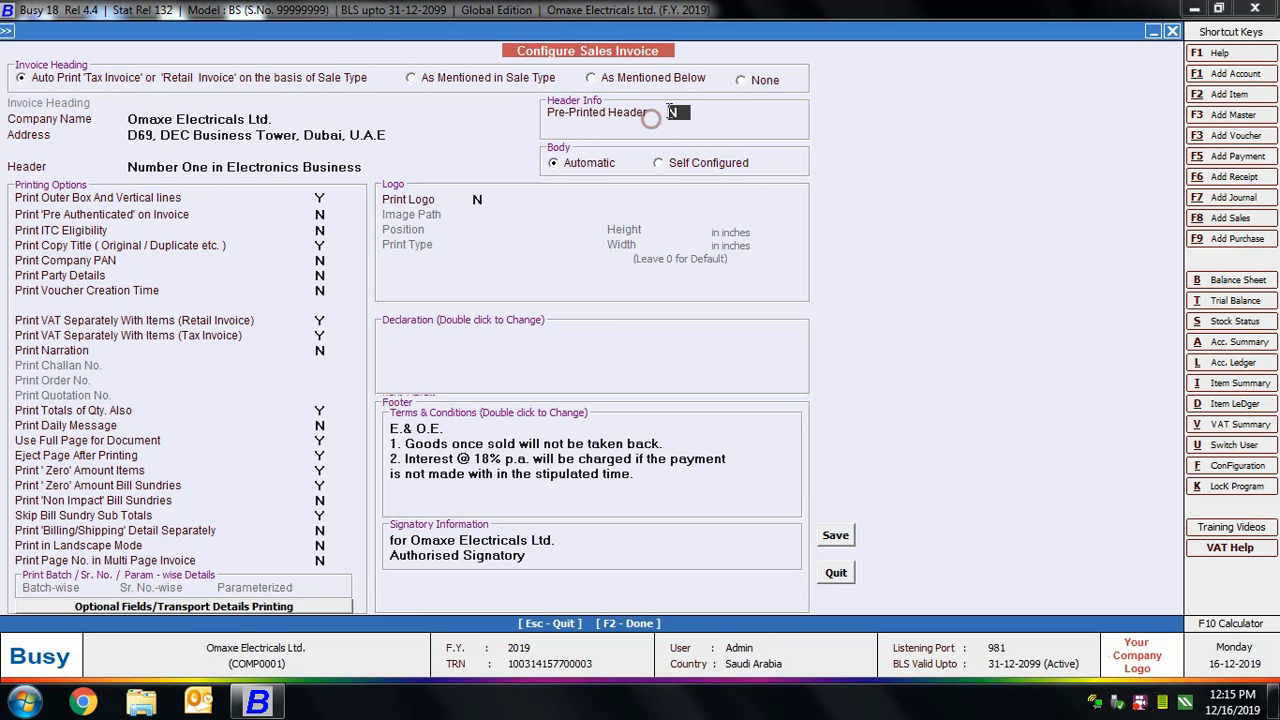
key(y)
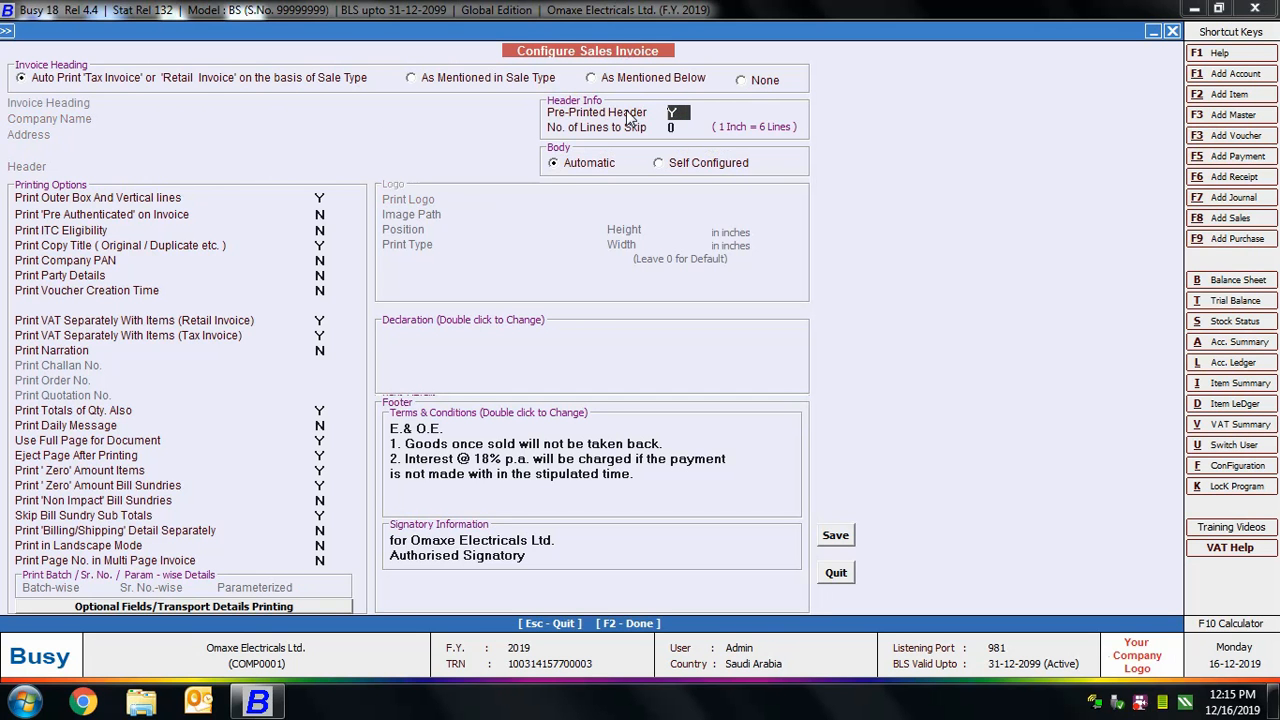
key(Return)
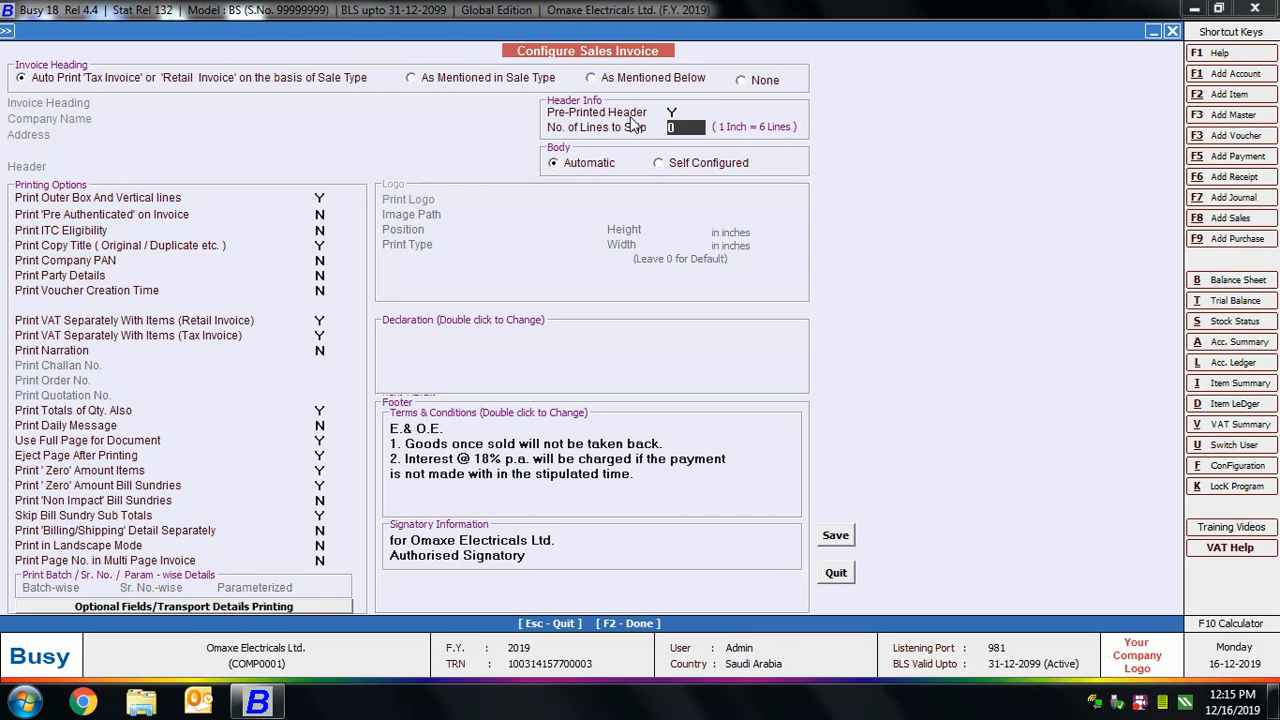
text(6)
click(680, 110)
click(680, 112)
text(N)
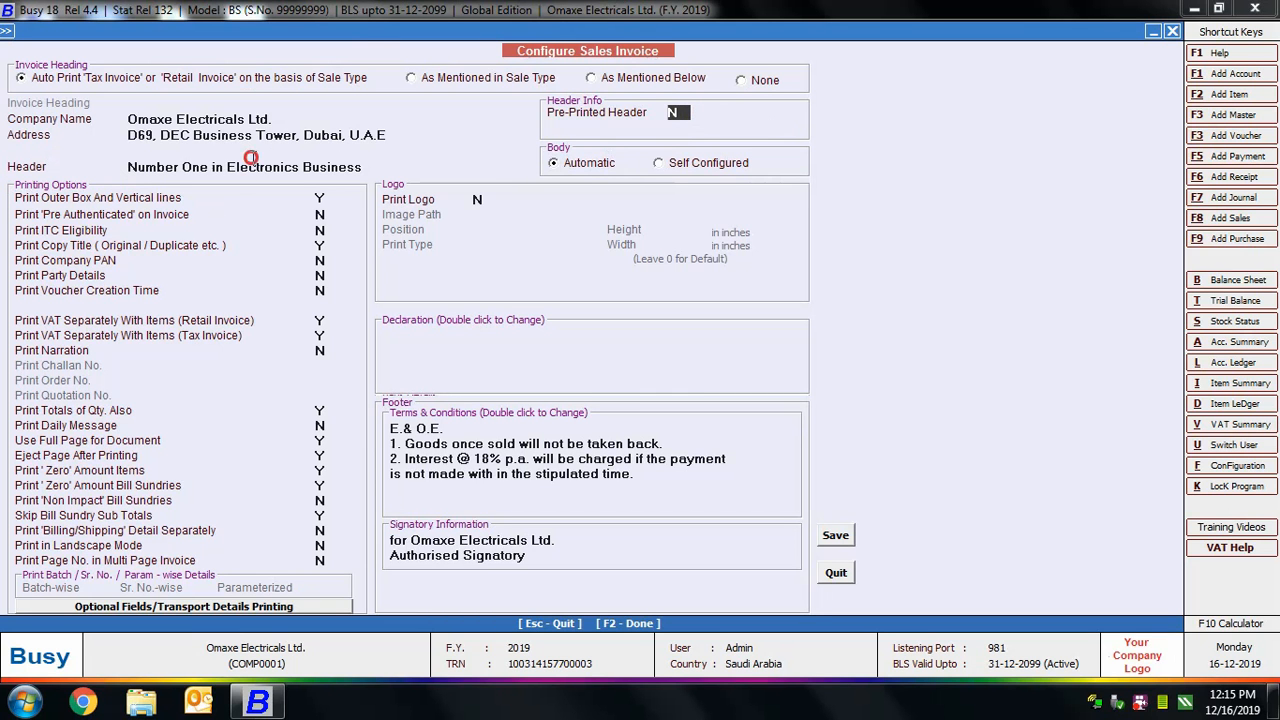
Switch the invoice body to Self Configured and open its body items configuration.
click(537, 161)
click(542, 152)
click(657, 166)
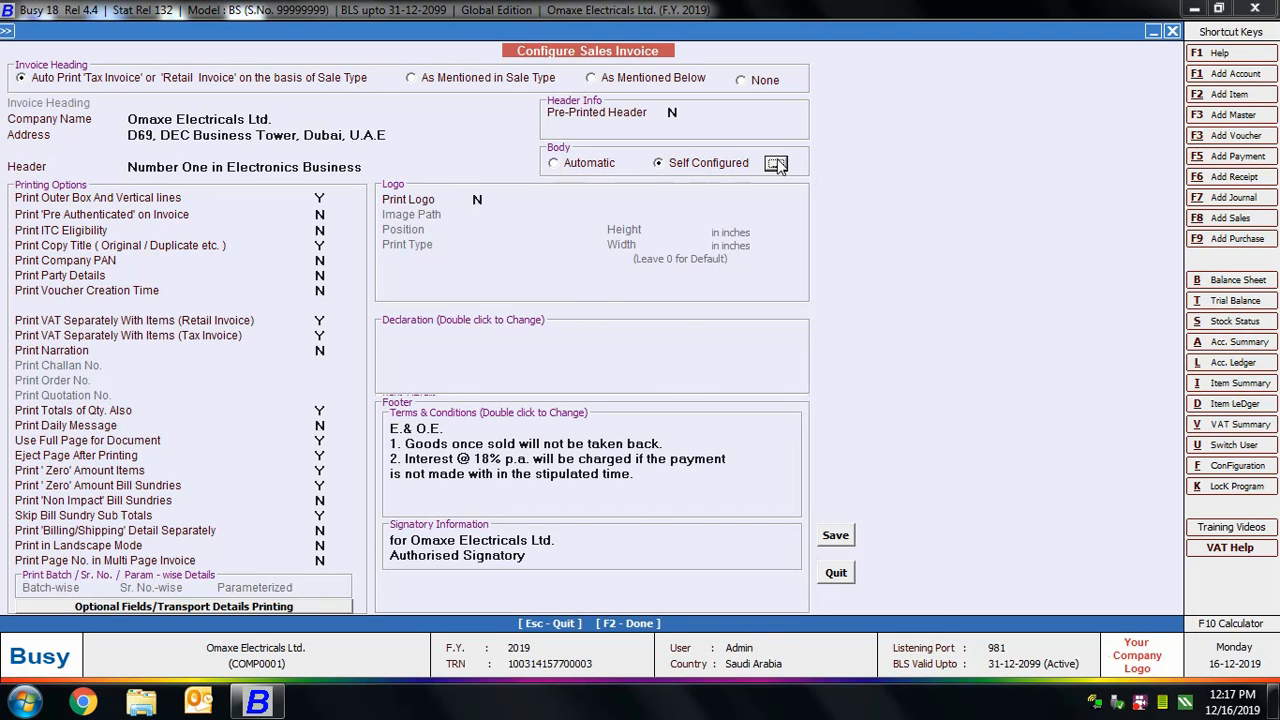
click(777, 164)
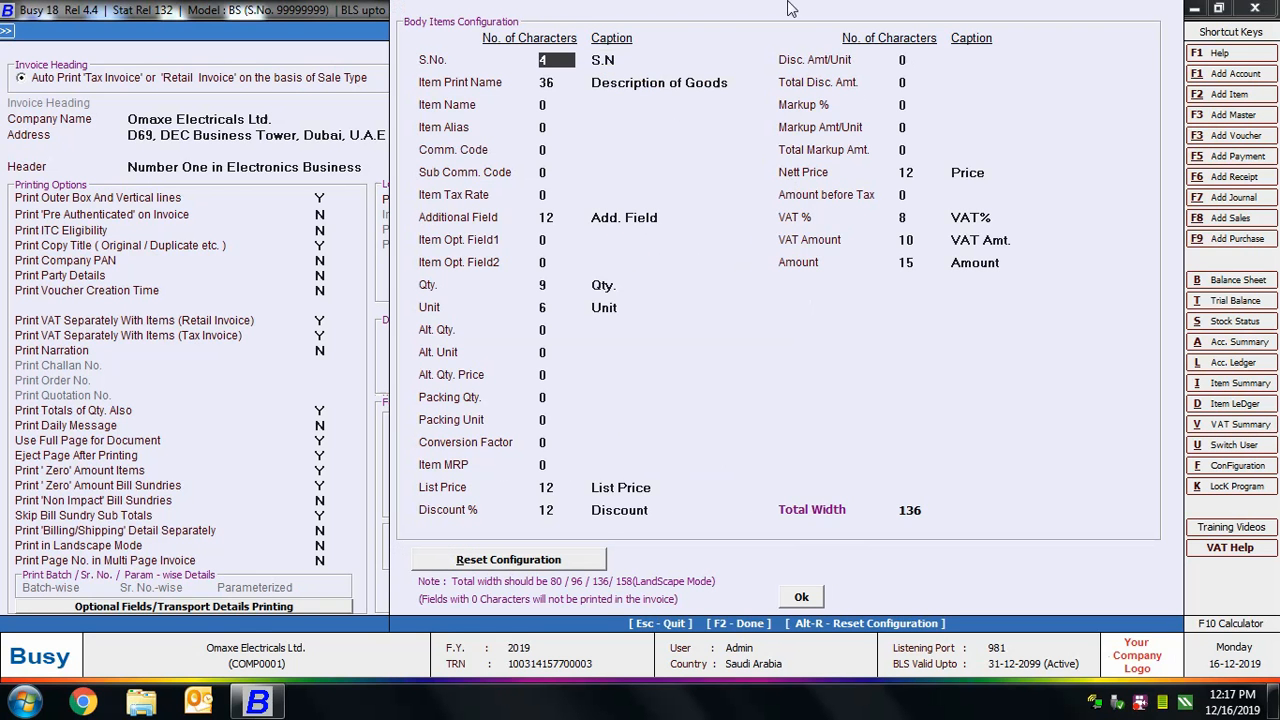
click(531, 125)
click(540, 174)
click(542, 263)
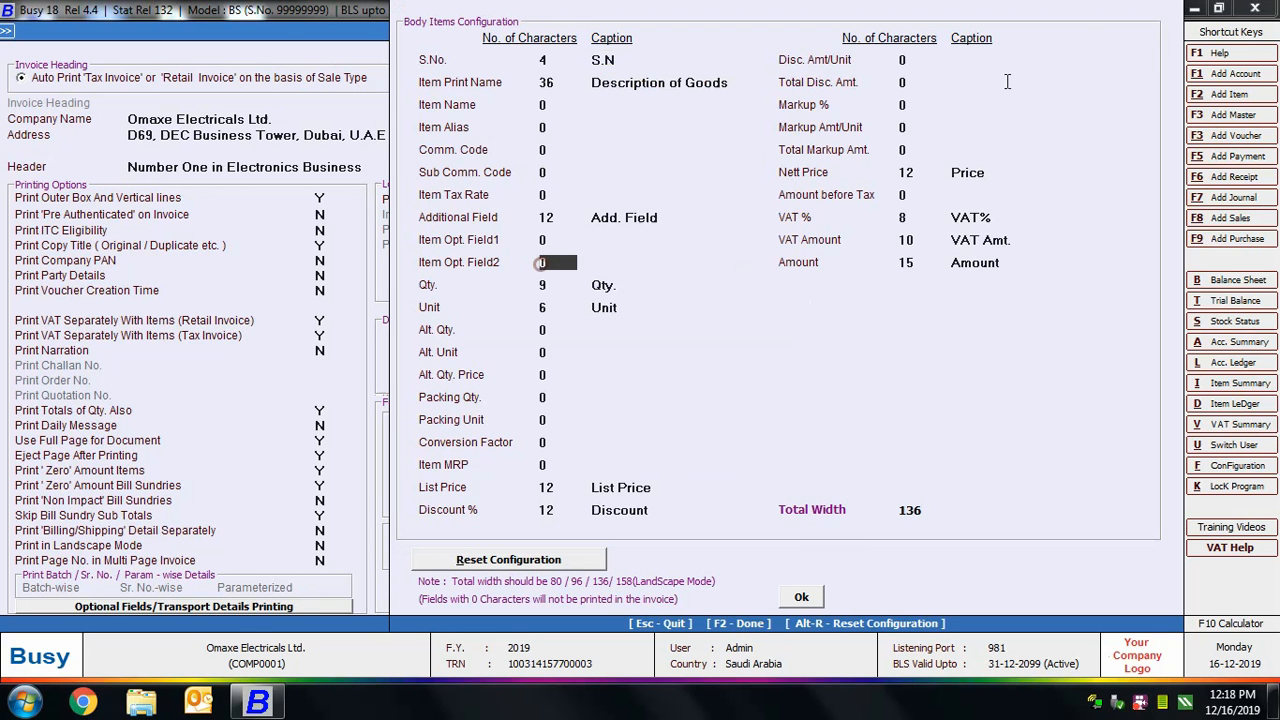
Set the Disc. Amt/Unit column to 8 characters and try to accept the body configuration.
click(920, 62)
text(8)
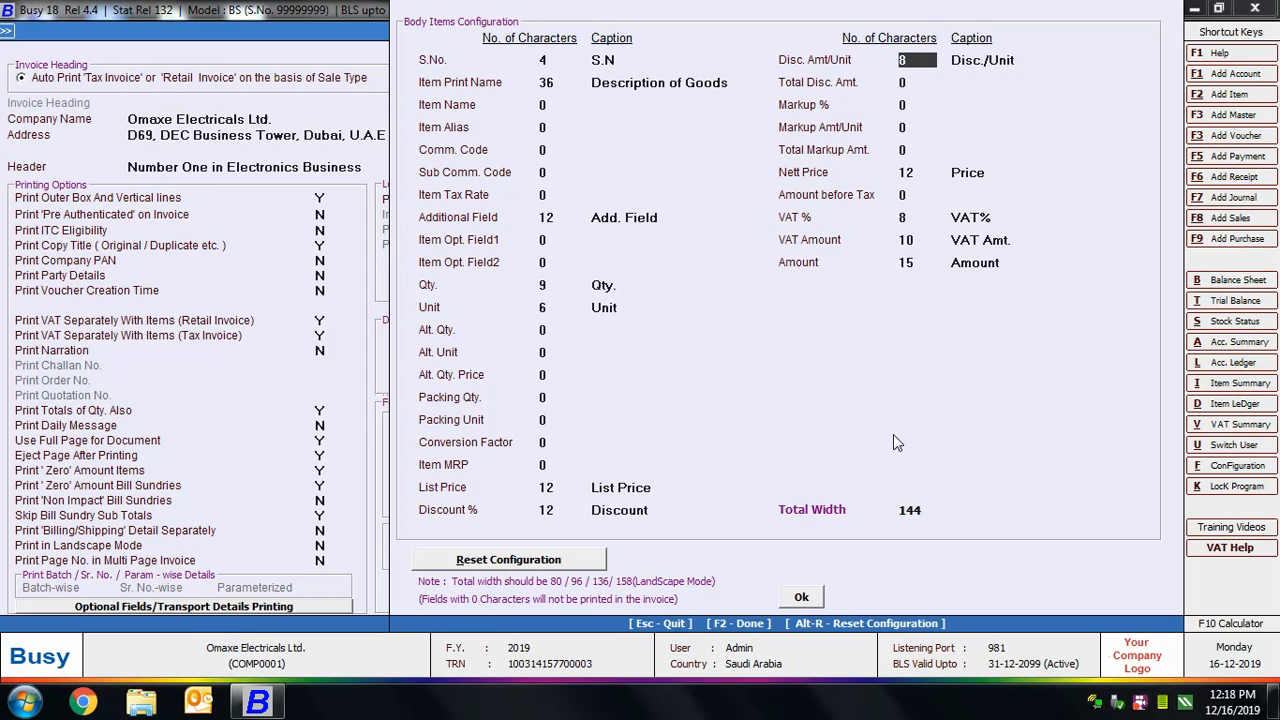
click(797, 603)
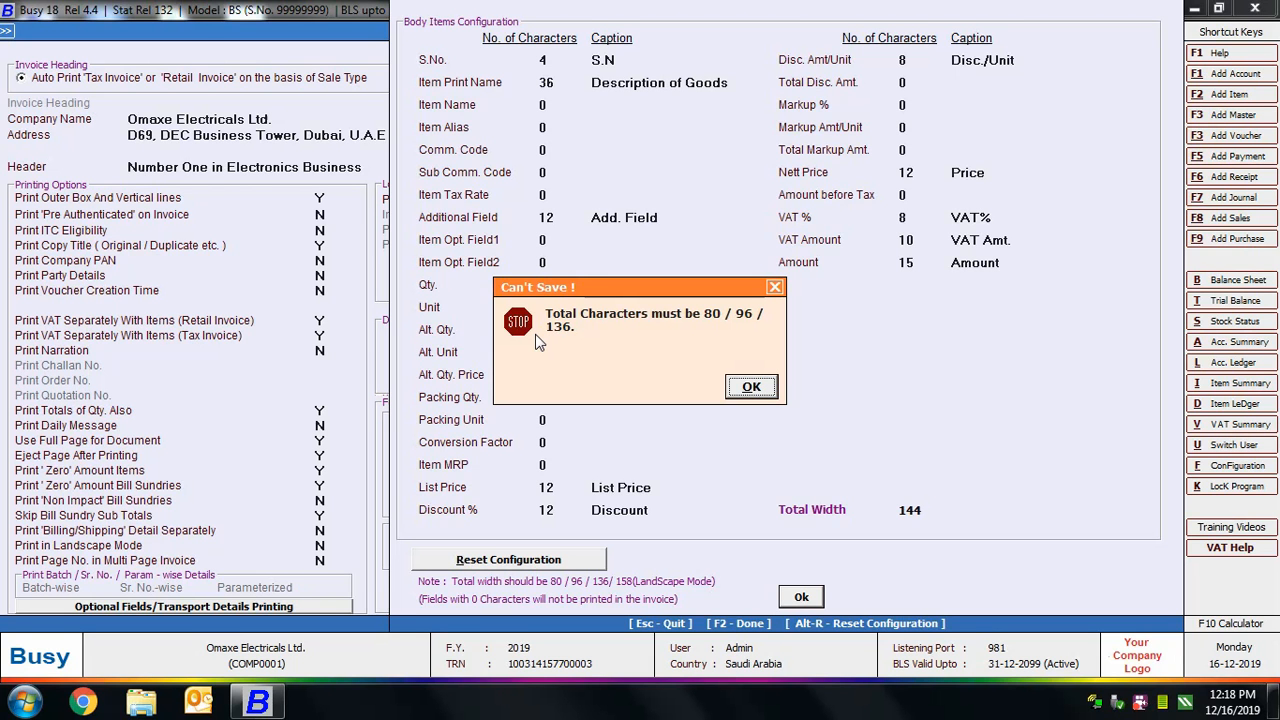
click(751, 386)
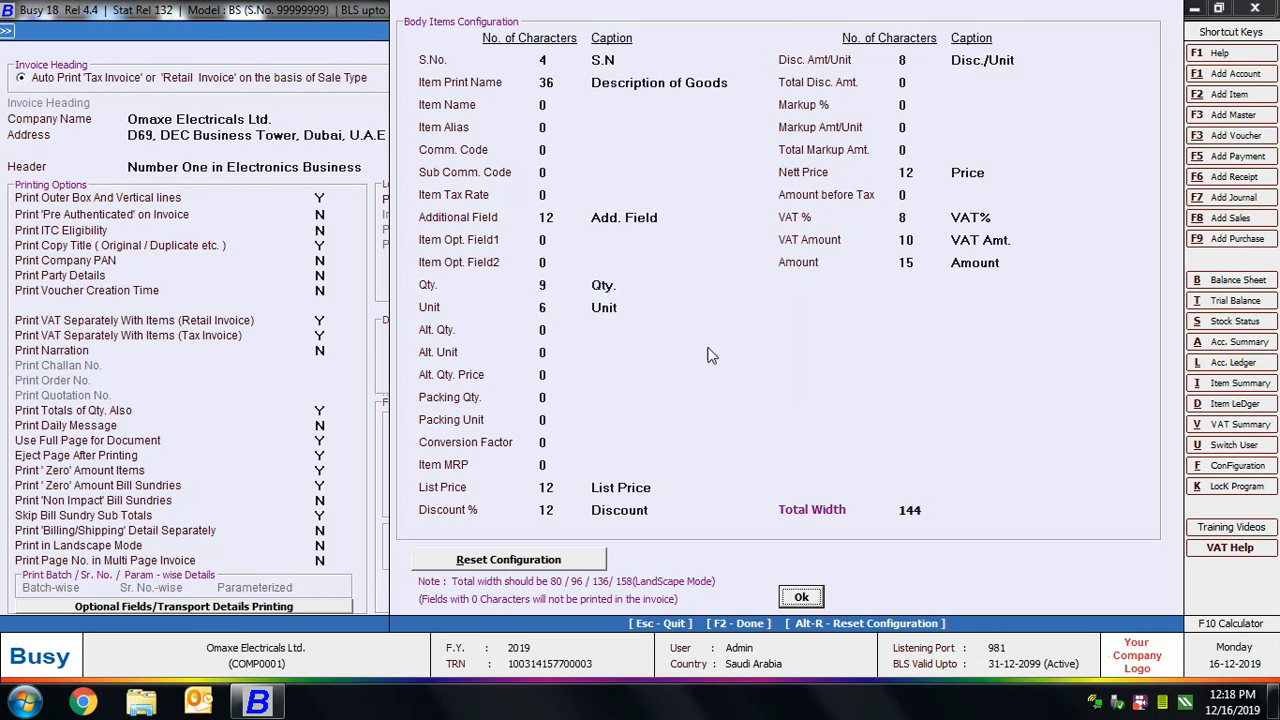
Reduce Additional Field to 8 characters and Item Print Name to 32, and accept the body configuration.
click(505, 207)
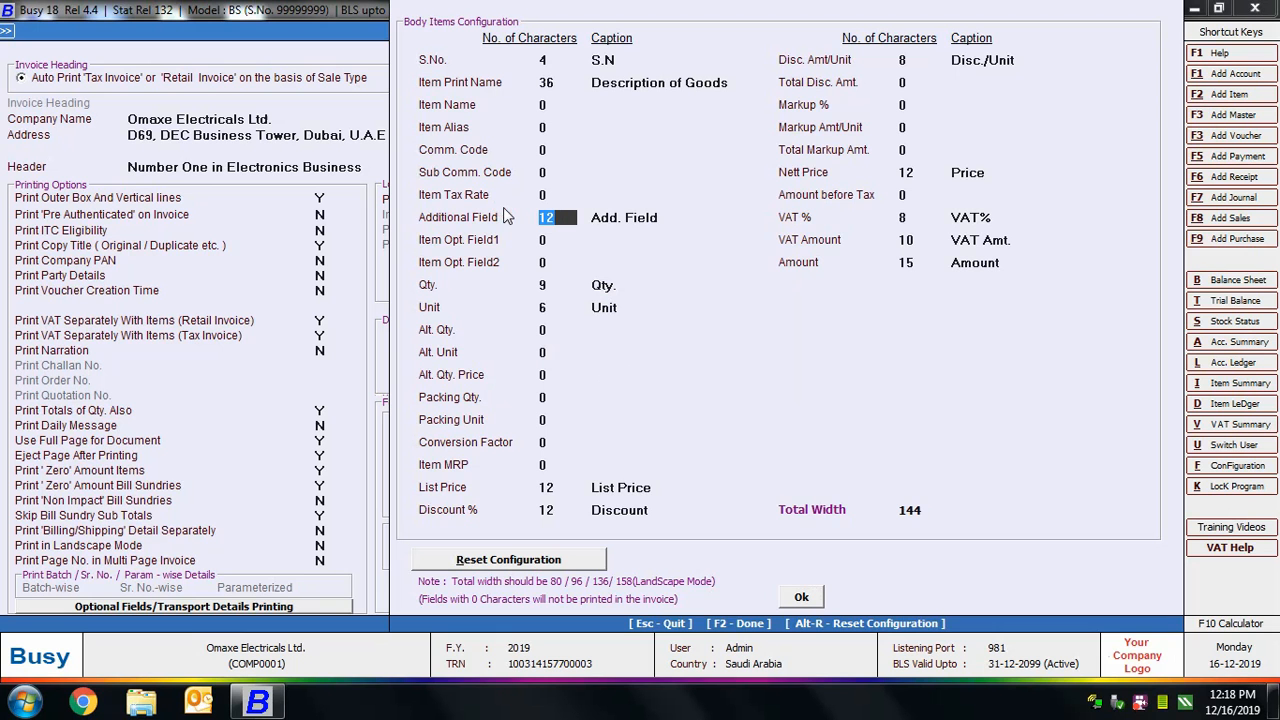
text(8)
click(556, 82)
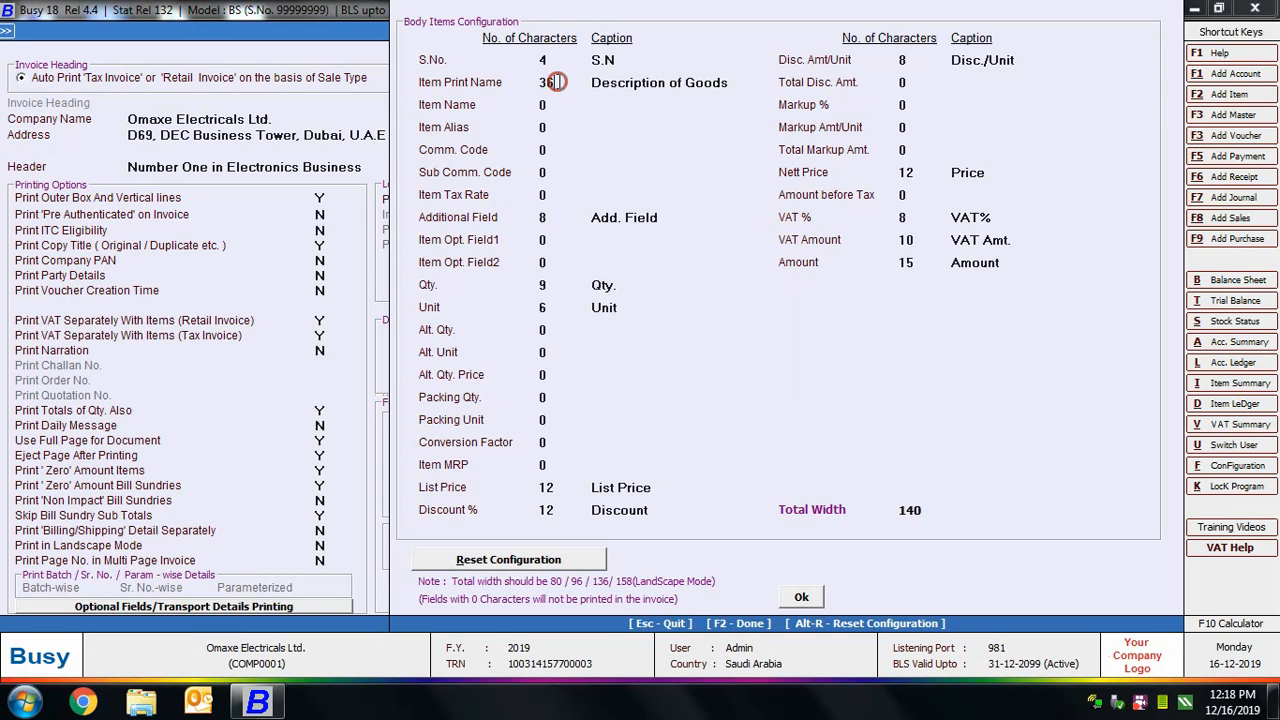
text(32)
click(801, 597)
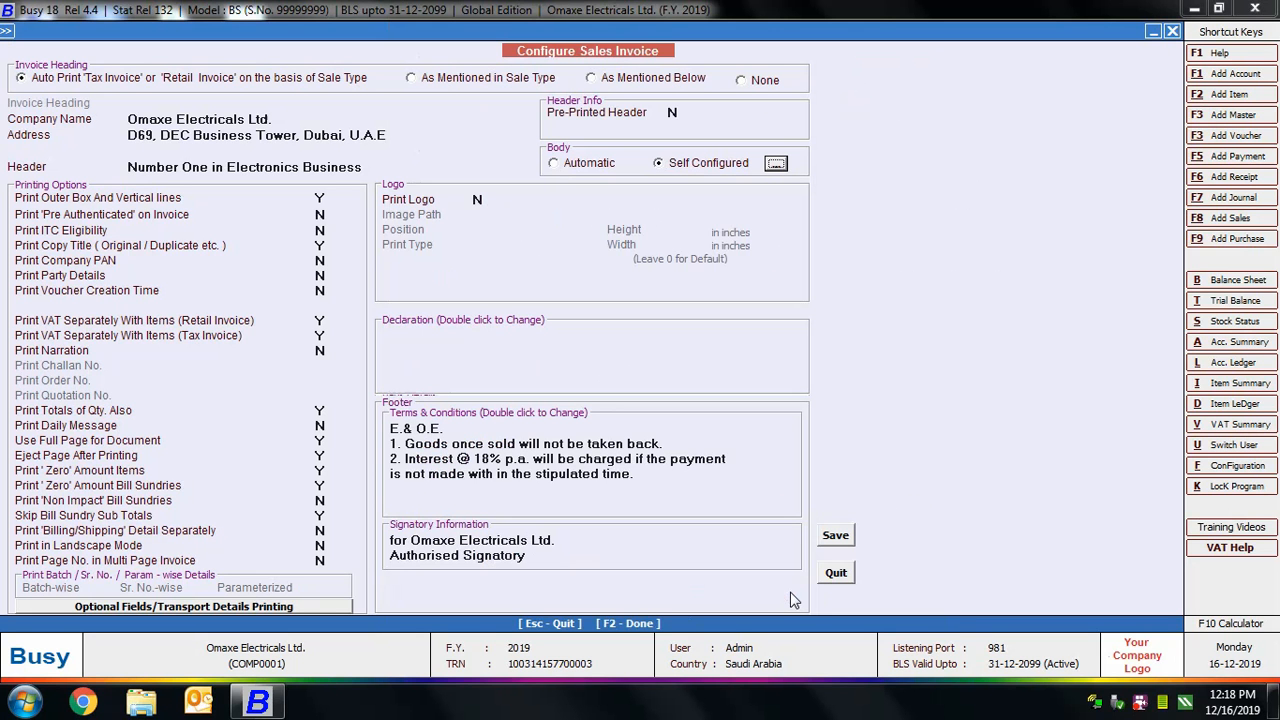
Enable logo printing and select the Company Logo image from the Desktop.
click(485, 200)
text(Y)
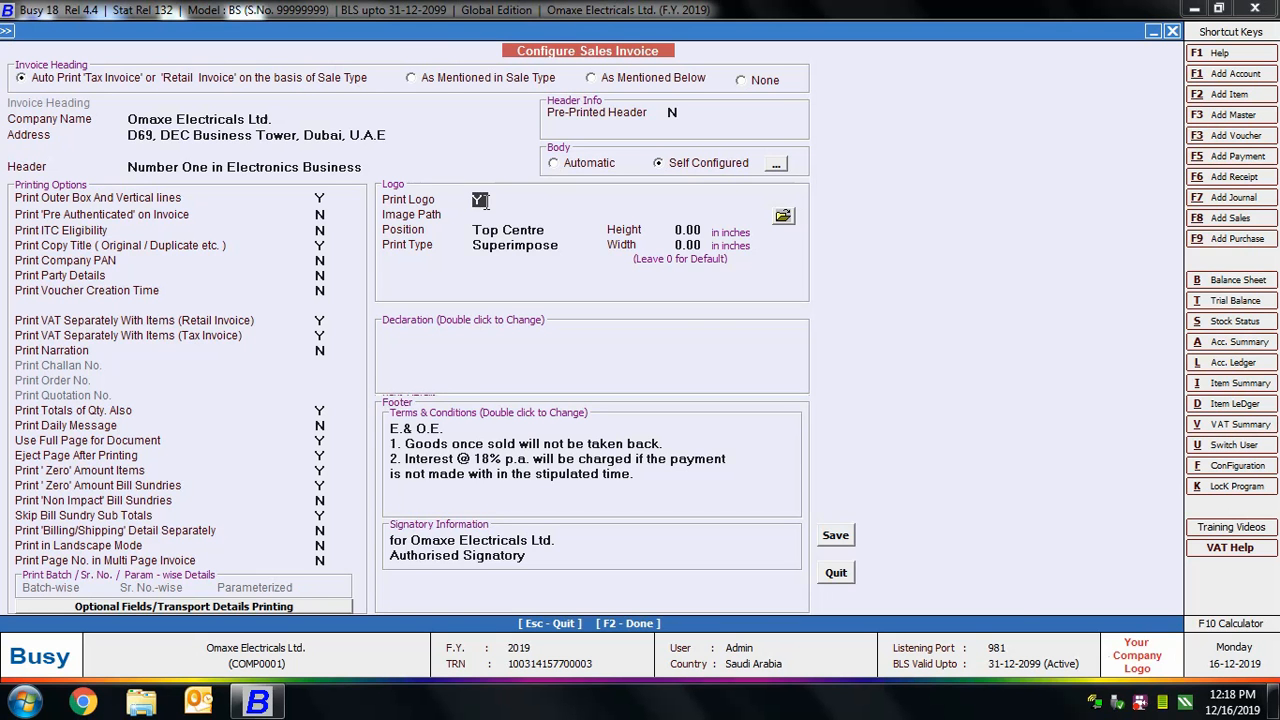
key(Return)
click(783, 216)
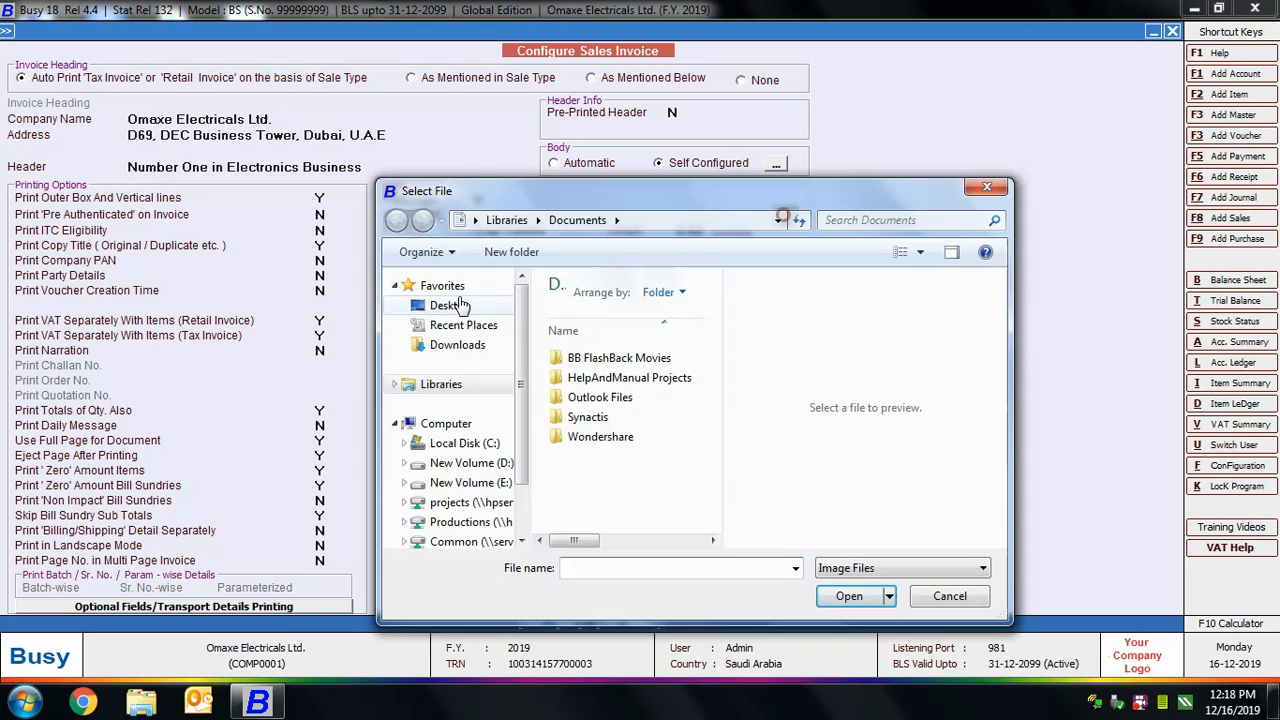
drag(714, 330, 714, 445)
click(665, 500)
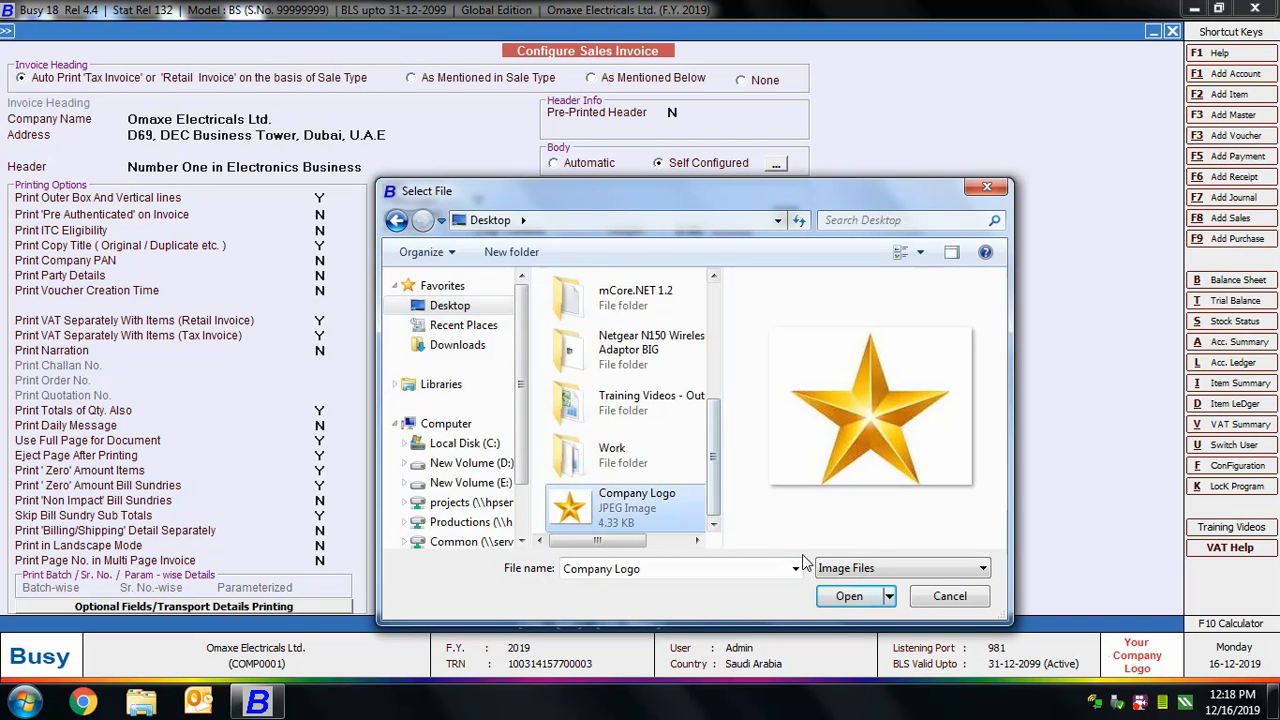
click(849, 596)
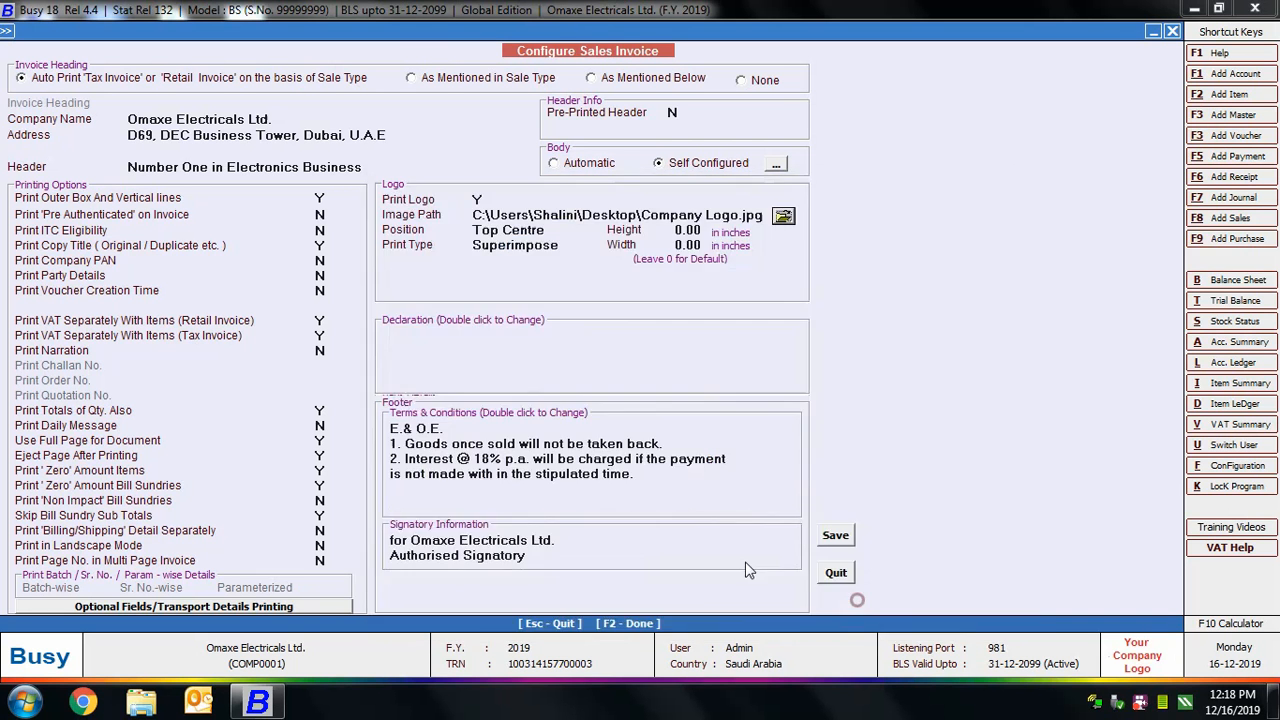
Position the logo at Top Right with print type Create Space, and set its height and width to 1 inch each.
click(527, 233)
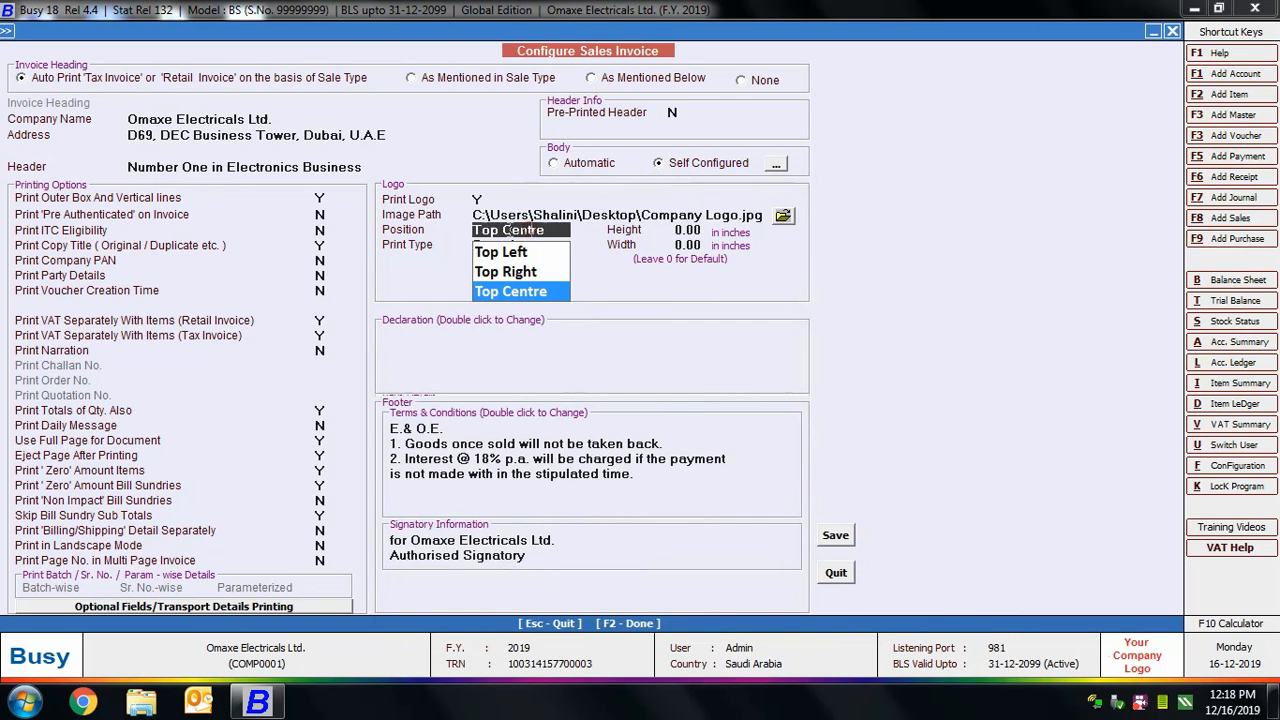
click(556, 277)
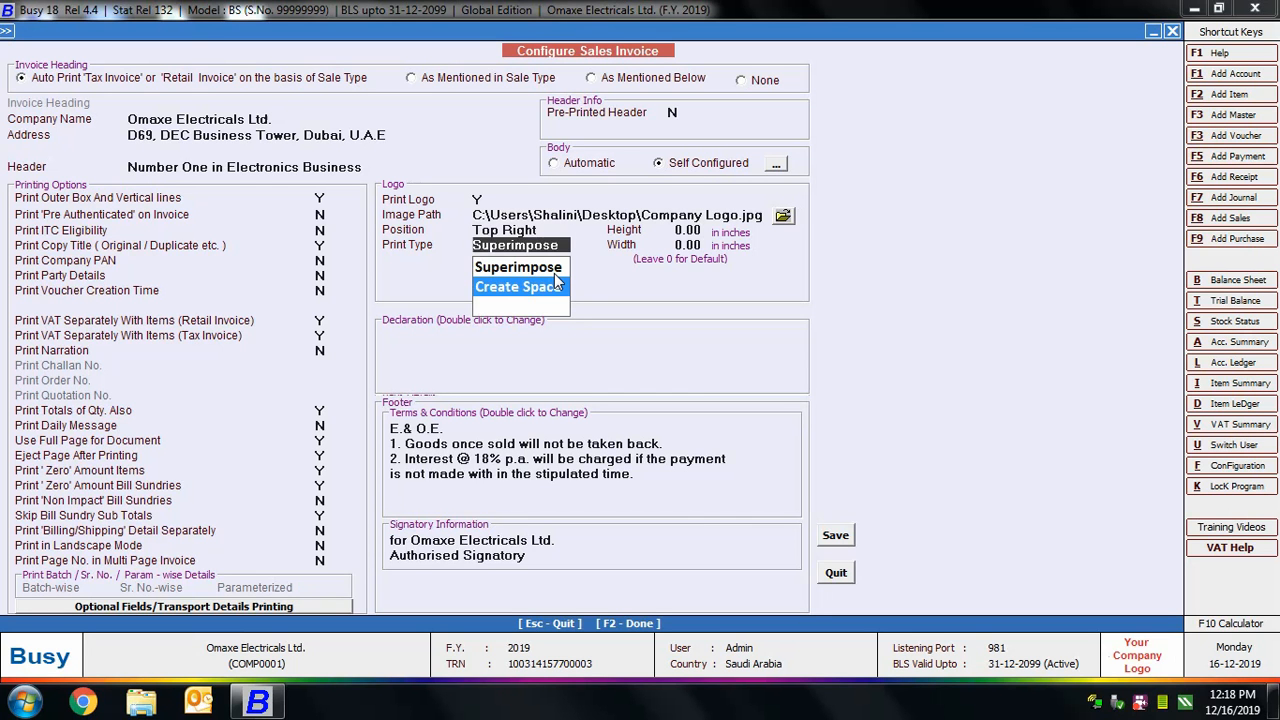
click(563, 288)
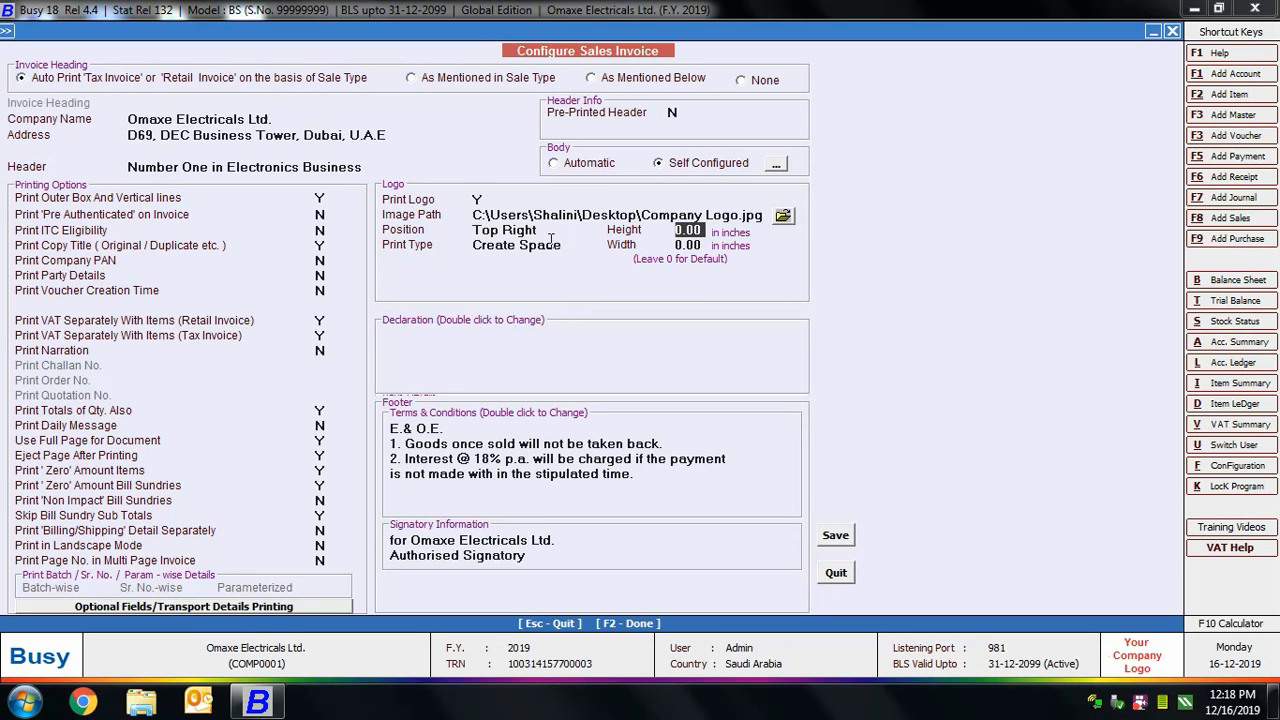
text(1)
click(697, 245)
text(1)
key(Return)
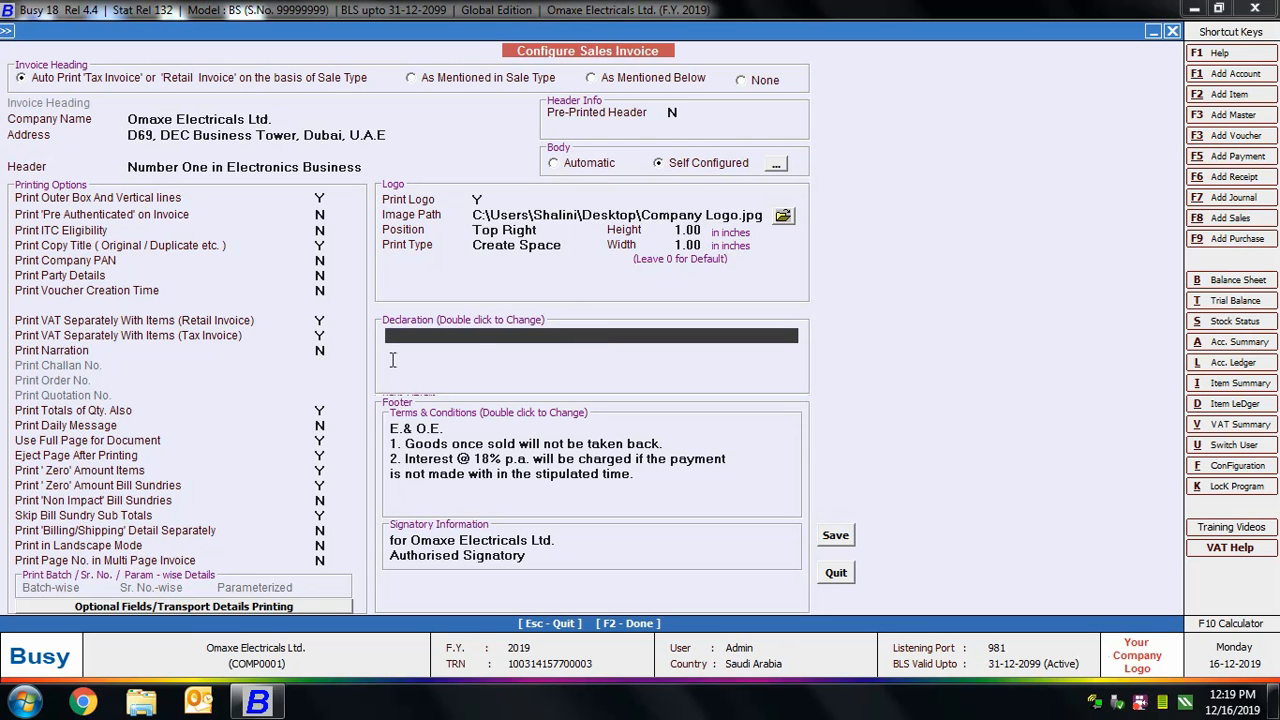
Review the declaration, the footer's terms and conditions, and the signatory information.
key(Down)
key(Down)
click(425, 414)
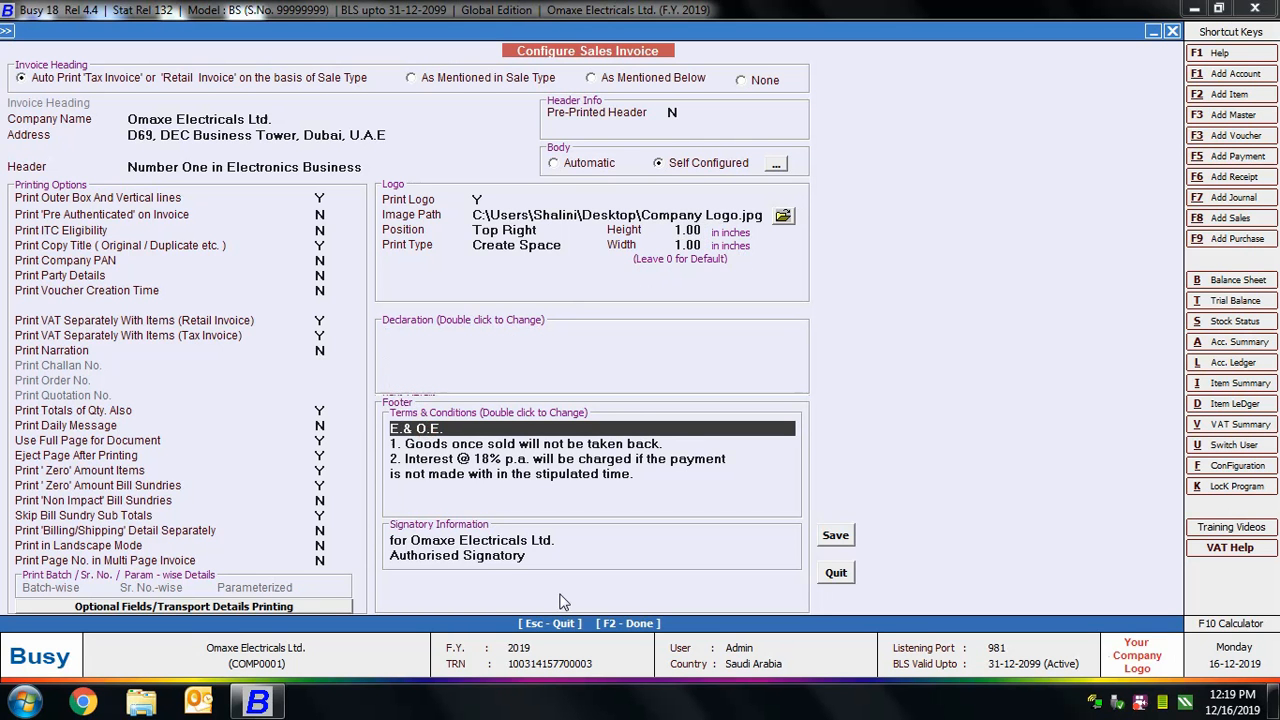
click(491, 546)
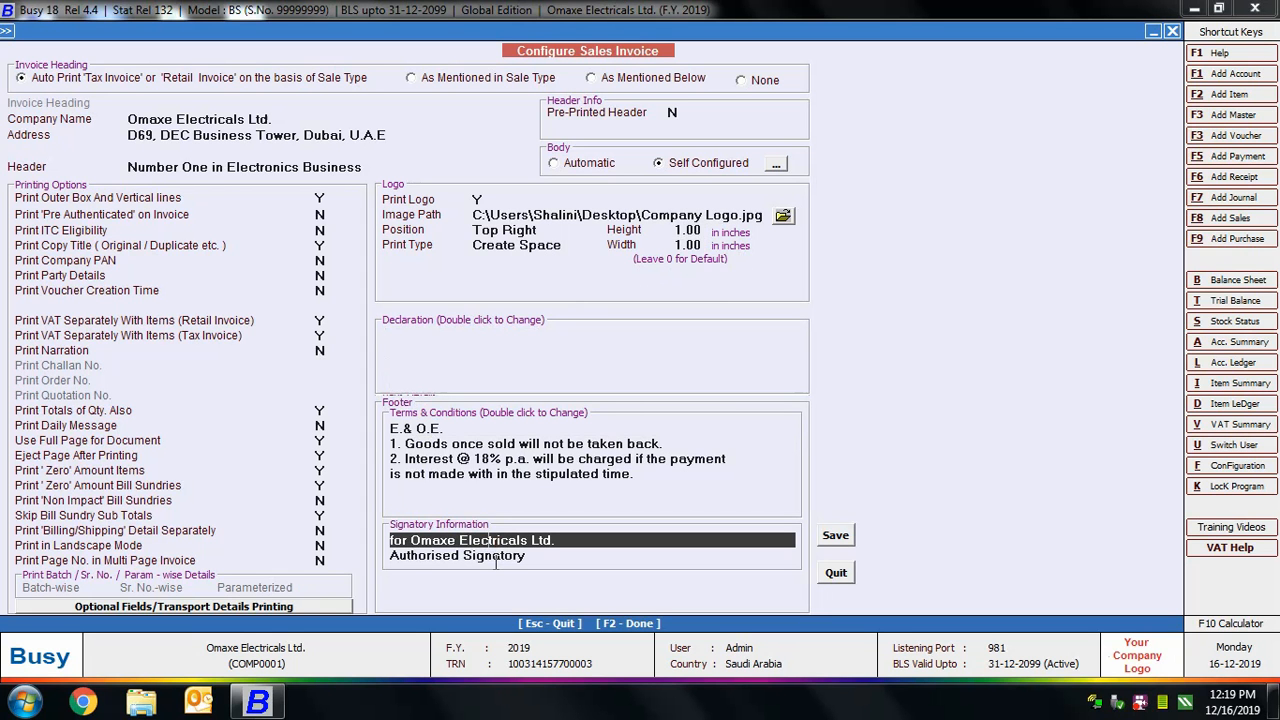
Review the Authorised Signatory line and go through the sales invoice's printing options one by one, leaving their settings as they are.
click(495, 556)
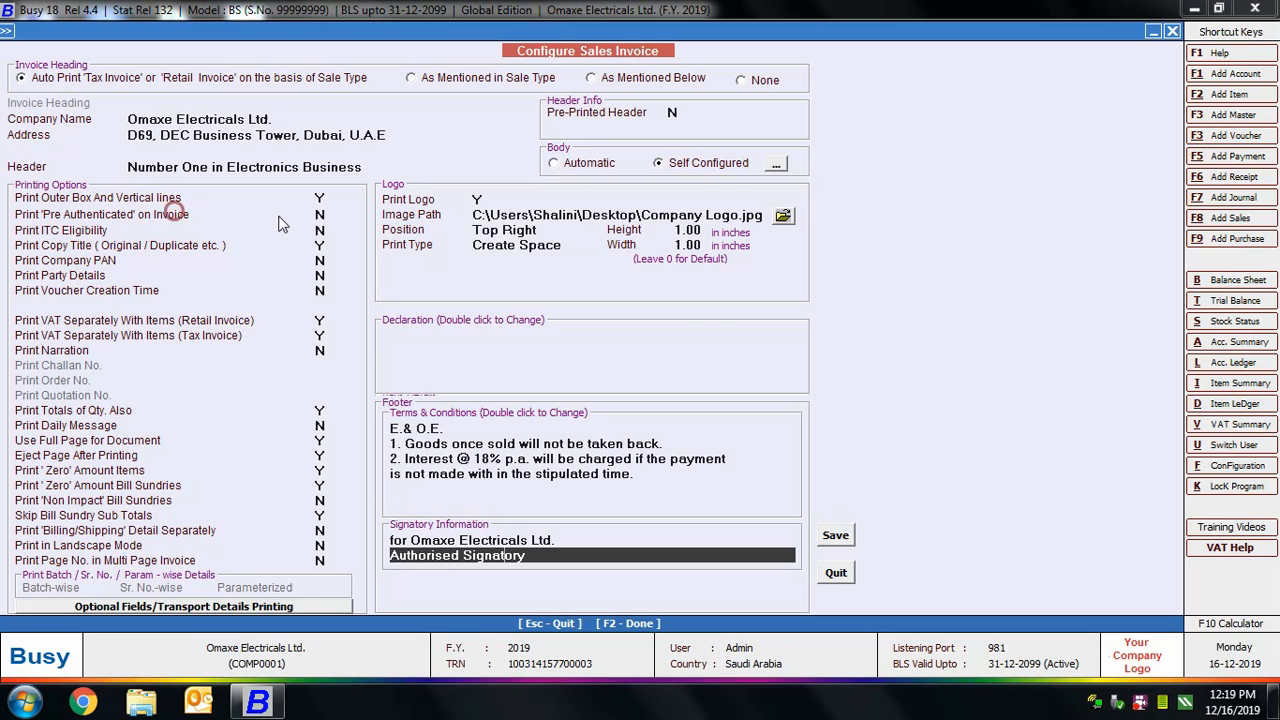
click(321, 198)
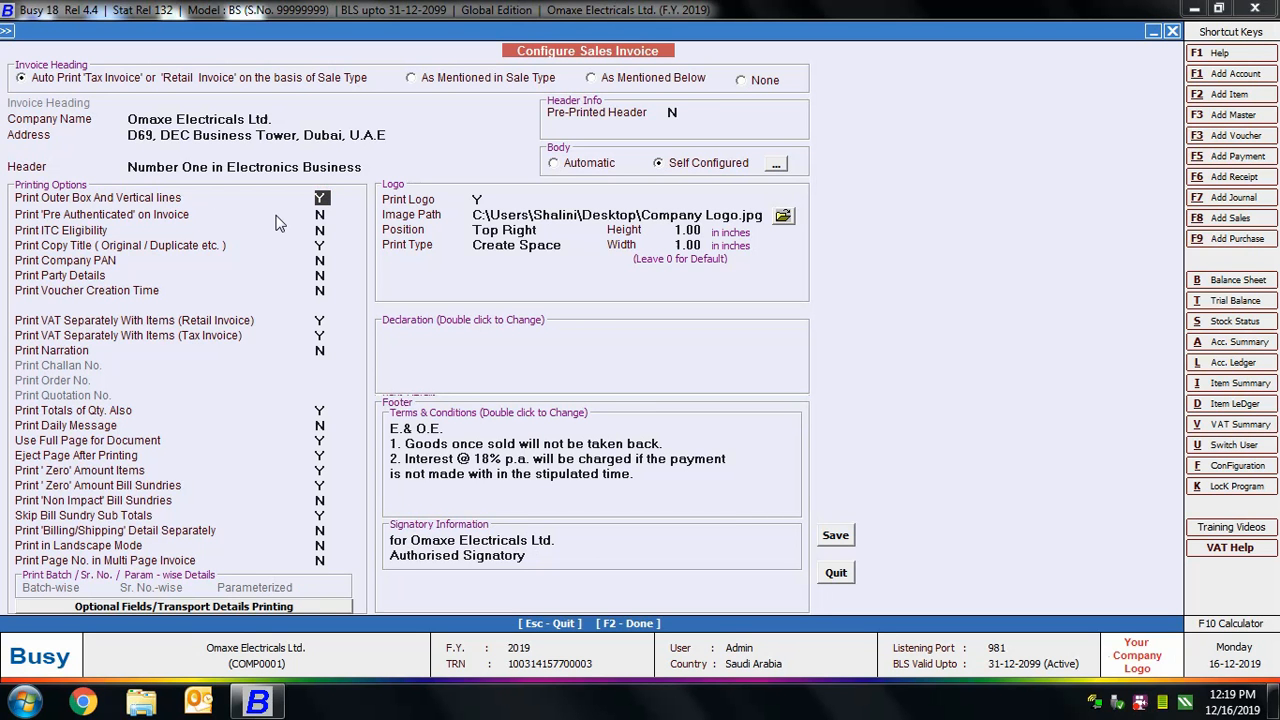
click(322, 213)
click(322, 230)
click(321, 246)
key(Return)
key(Return)
key(Return)
key(Return)
key(Return)
key(Return)
key(Return)
key(Return)
key(Return)
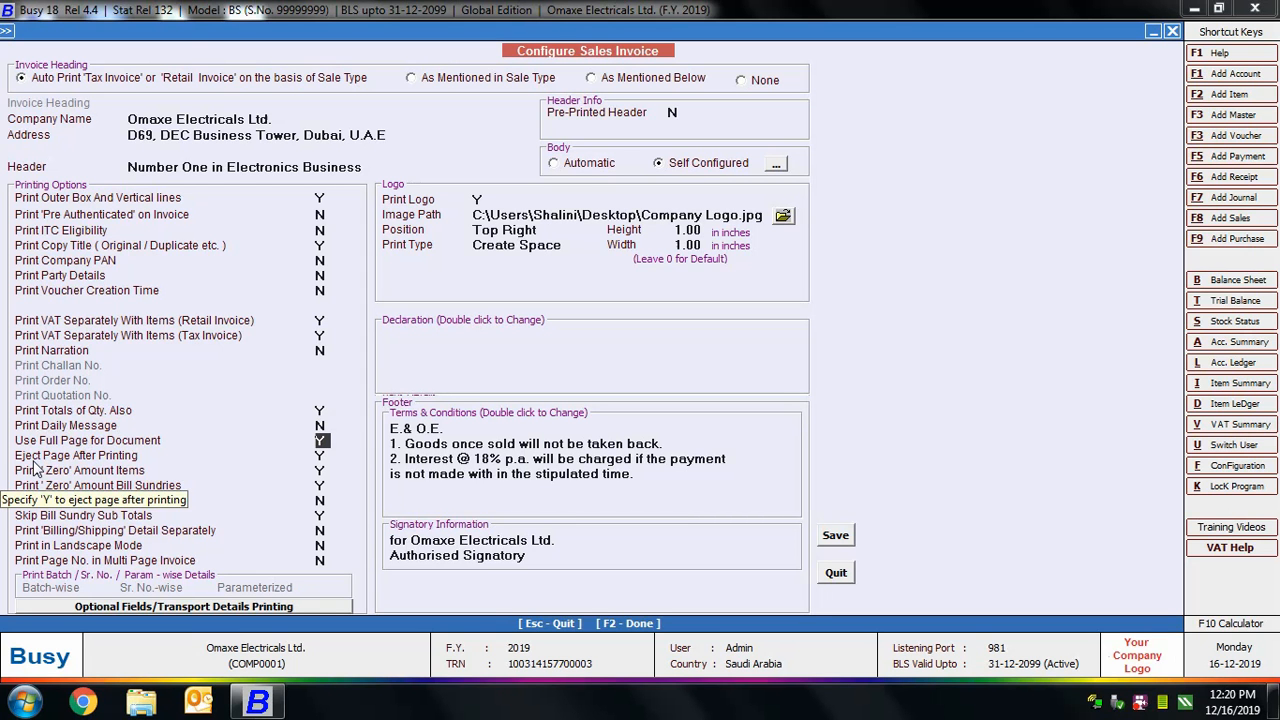
key(Return)
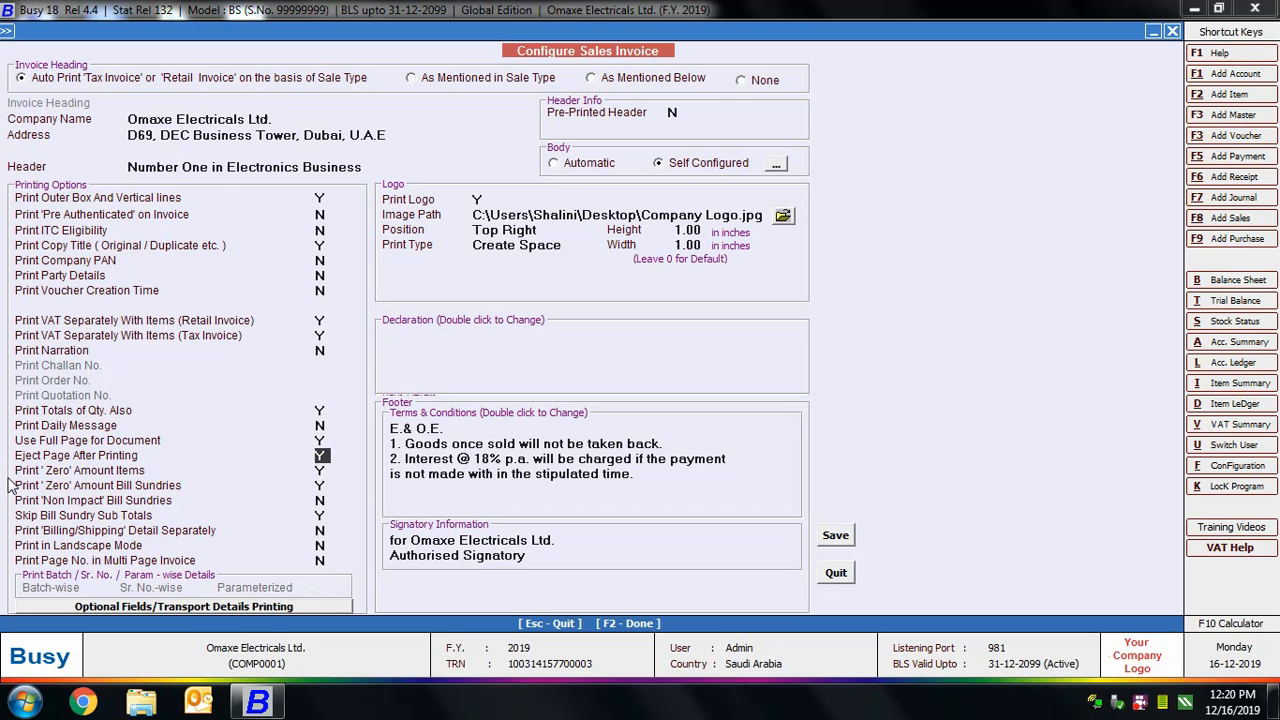
key(Return)
key(Return)
key(Return)
key(Return)
key(Return)
key(Return)
key(Return)
Keep optional fields and transport details printing as specified in Voucher Series Configuration, and save the sales invoice configuration.
click(116, 607)
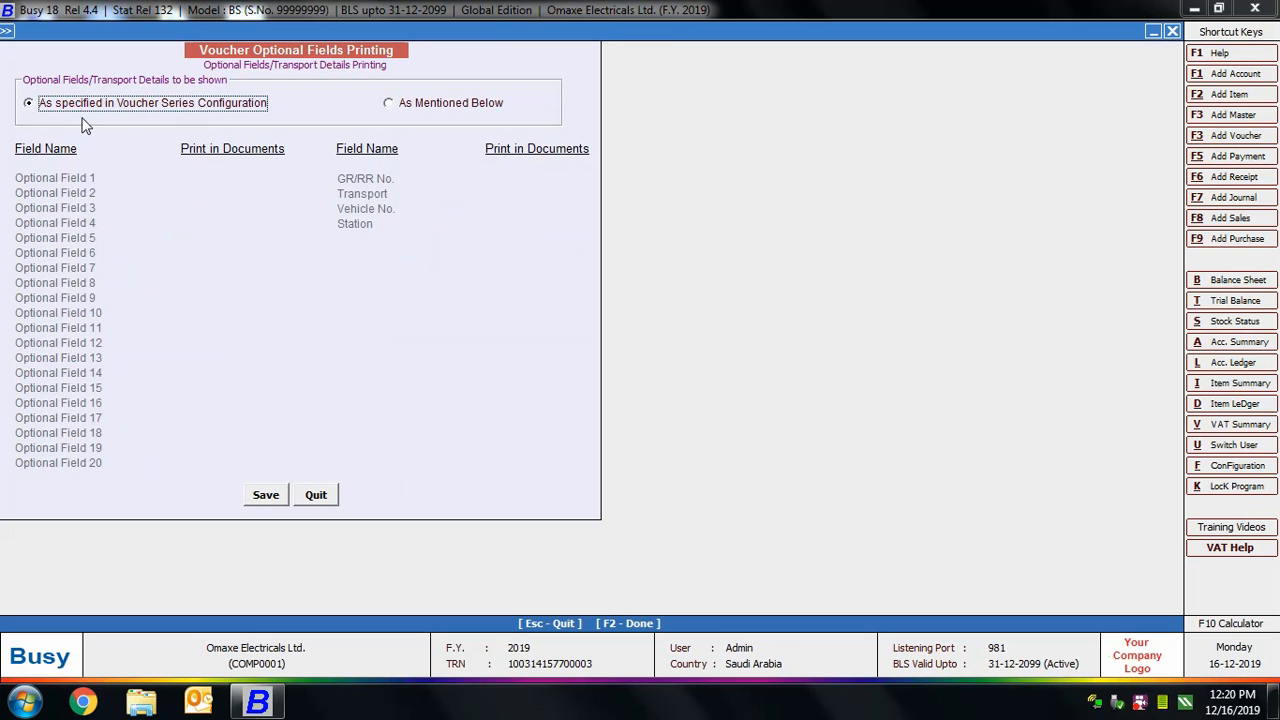
click(440, 104)
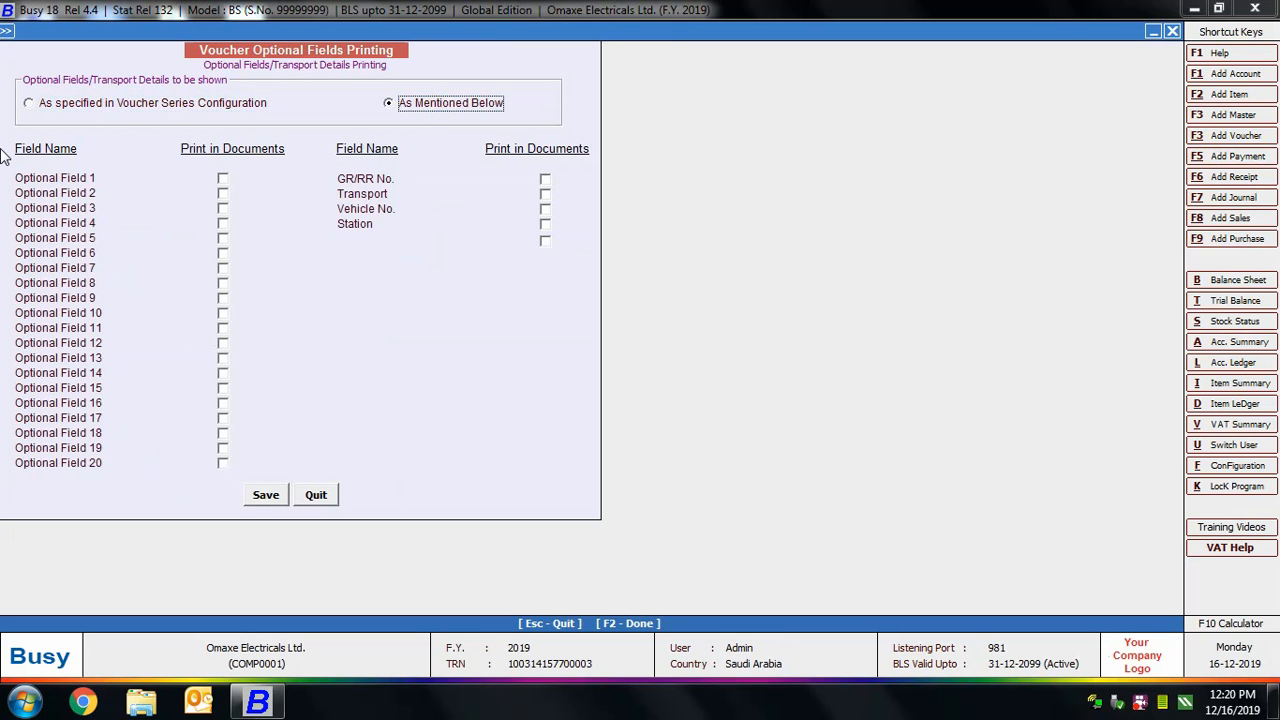
click(105, 102)
click(266, 496)
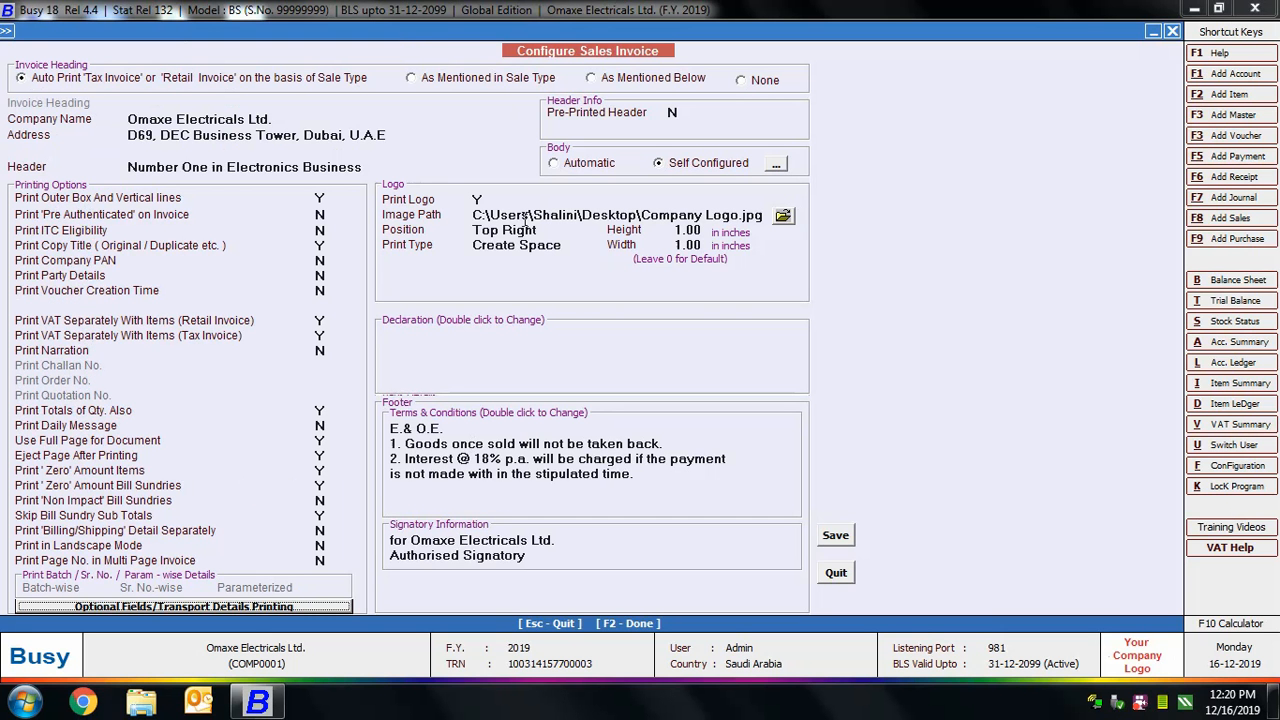
click(835, 537)
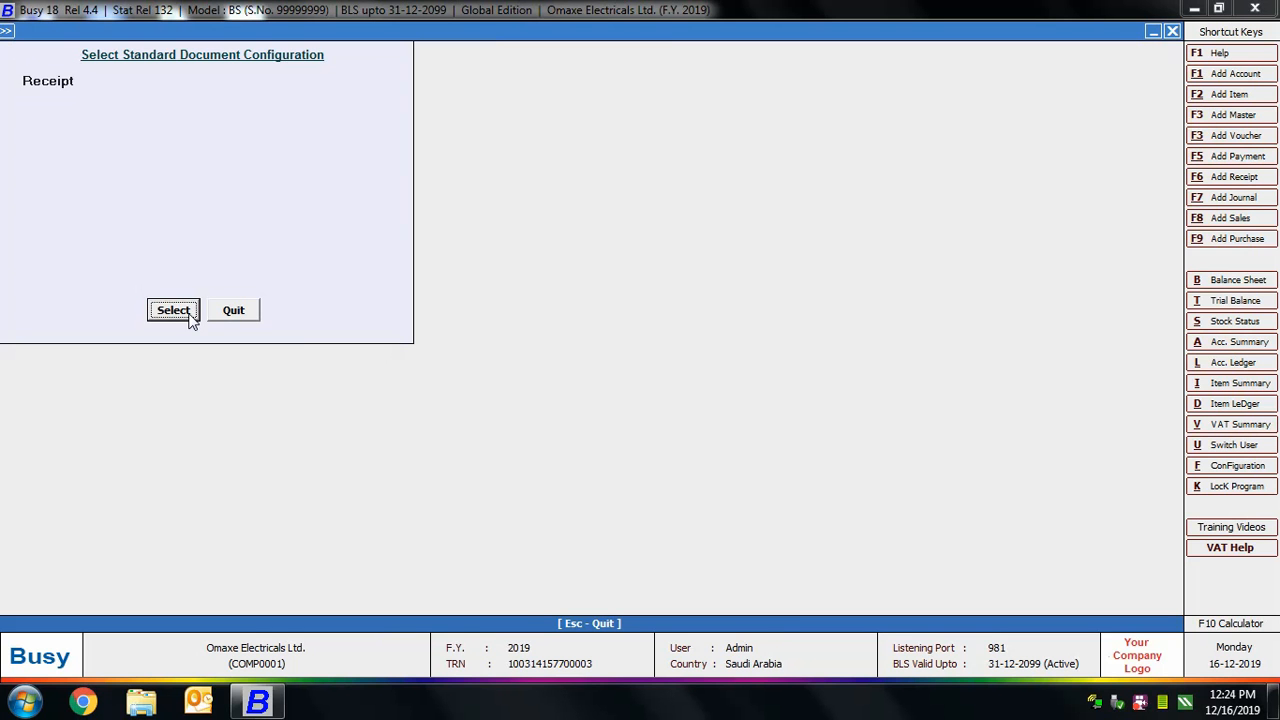
View the standard Receipt document configuration and quit without changing it.
click(190, 317)
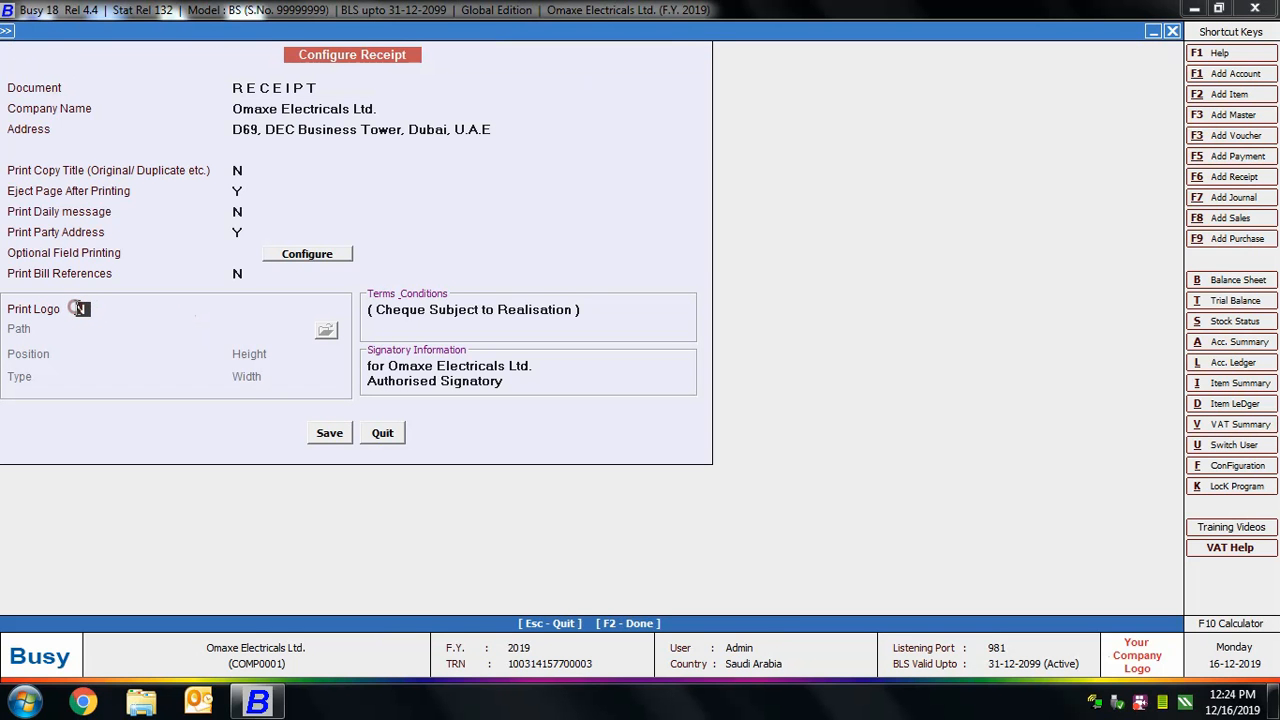
key(Home)
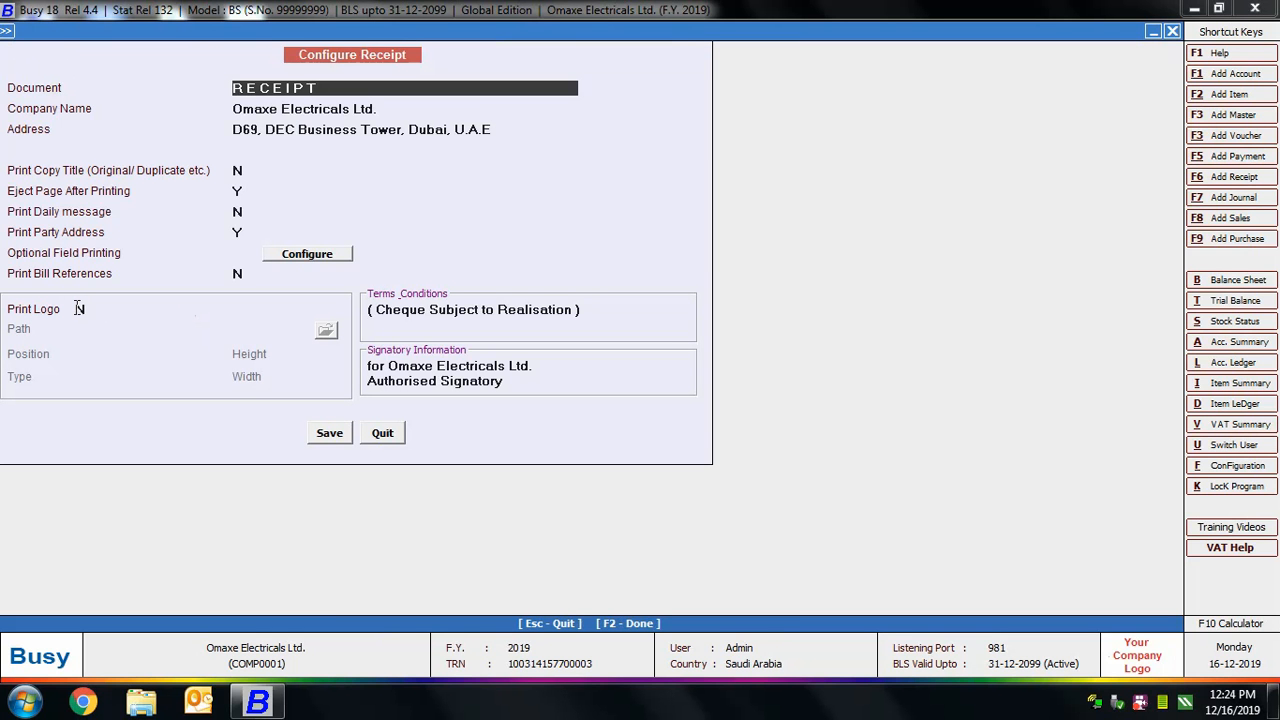
click(381, 432)
key(Escape)
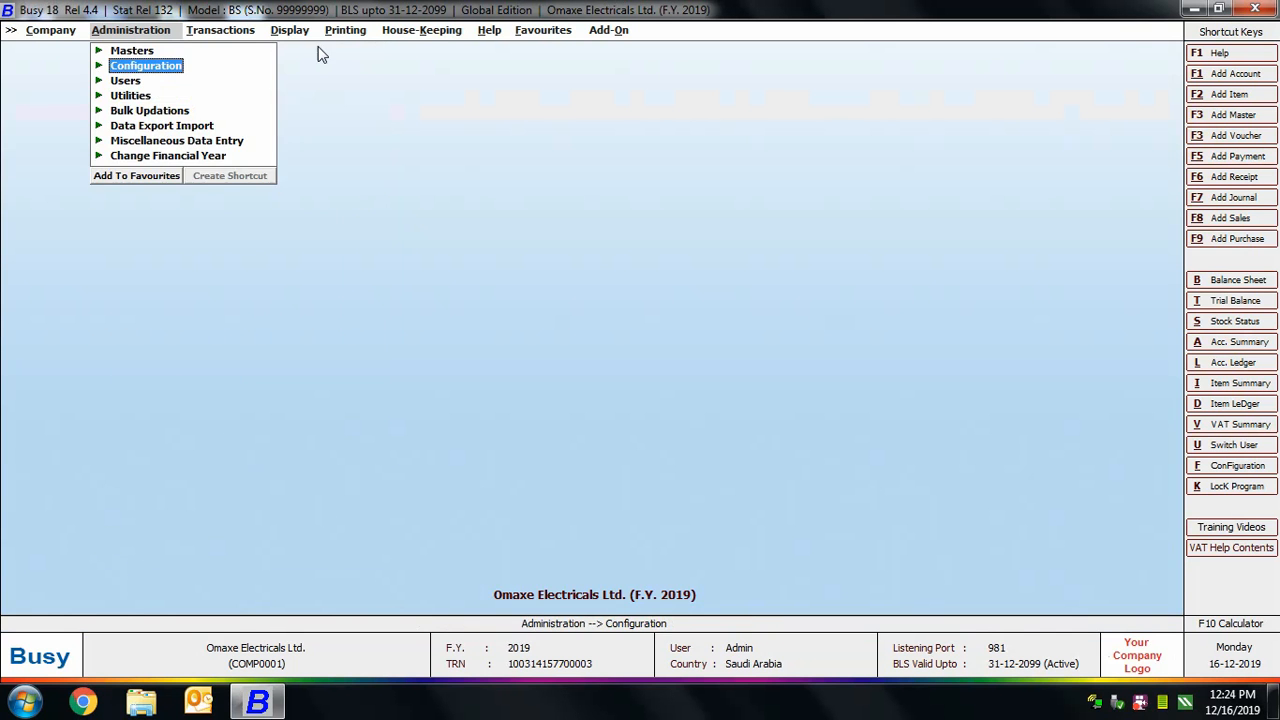
Open the Main series sales voucher dated 03-01-2019 for modification.
click(229, 32)
click(226, 52)
click(256, 81)
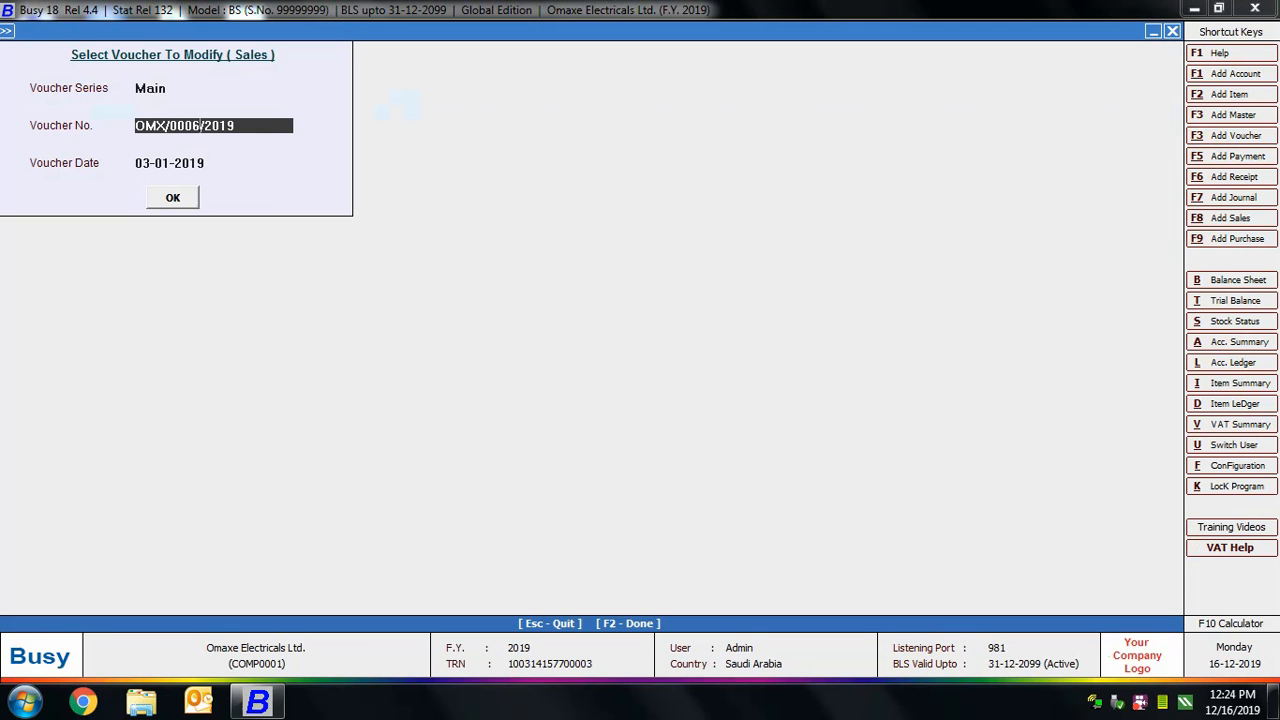
click(196, 199)
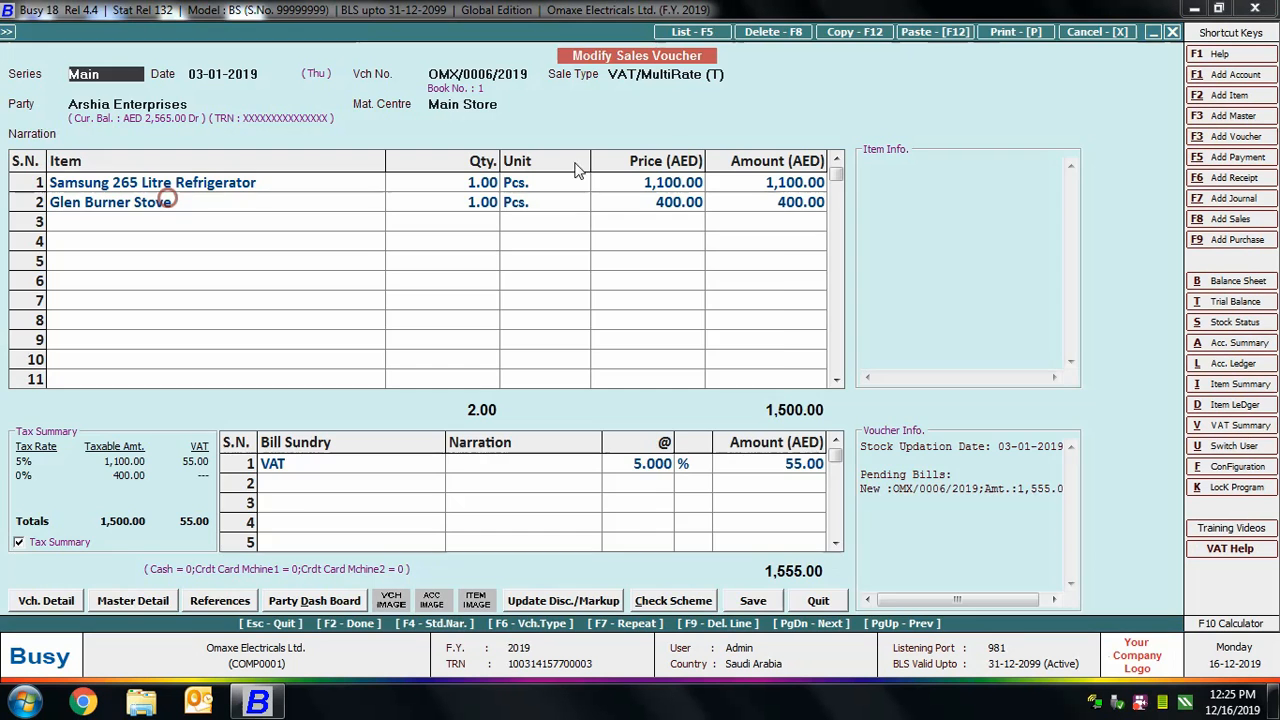
Preview the voucher's sales invoice in the STANDARD format, examine it from the logo to the footer, and close it.
click(1013, 40)
click(590, 362)
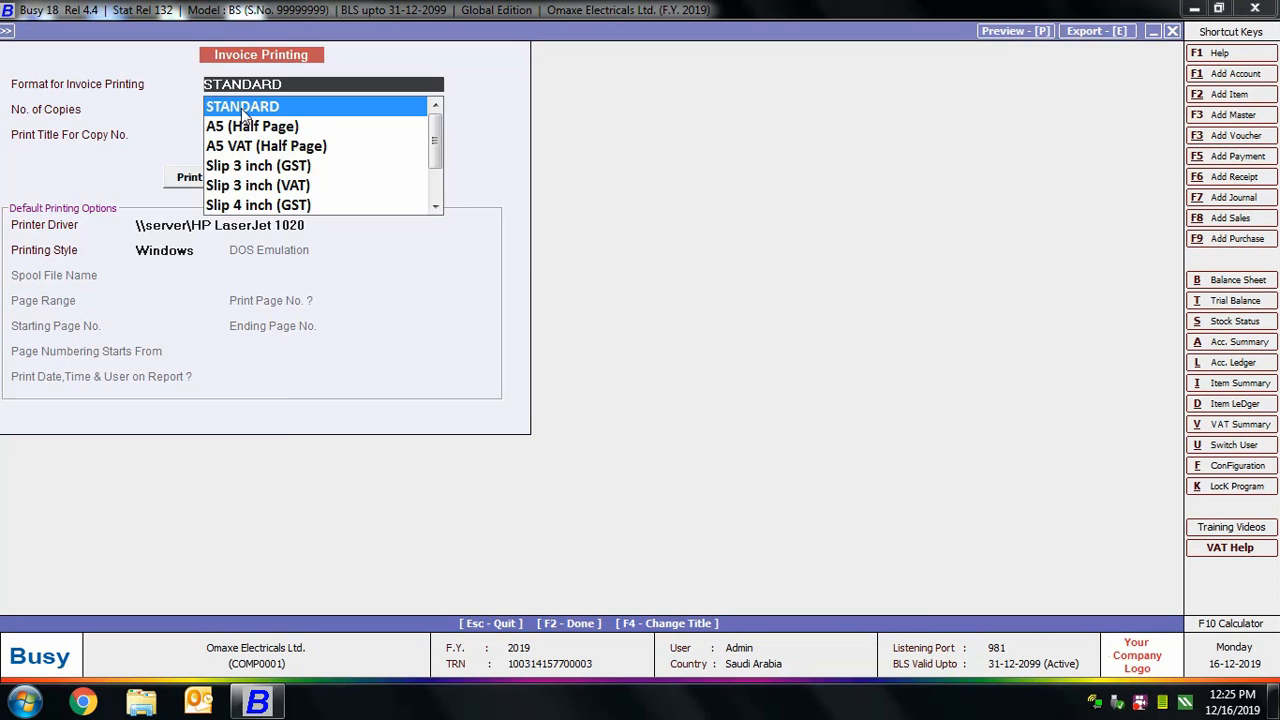
click(240, 105)
click(249, 175)
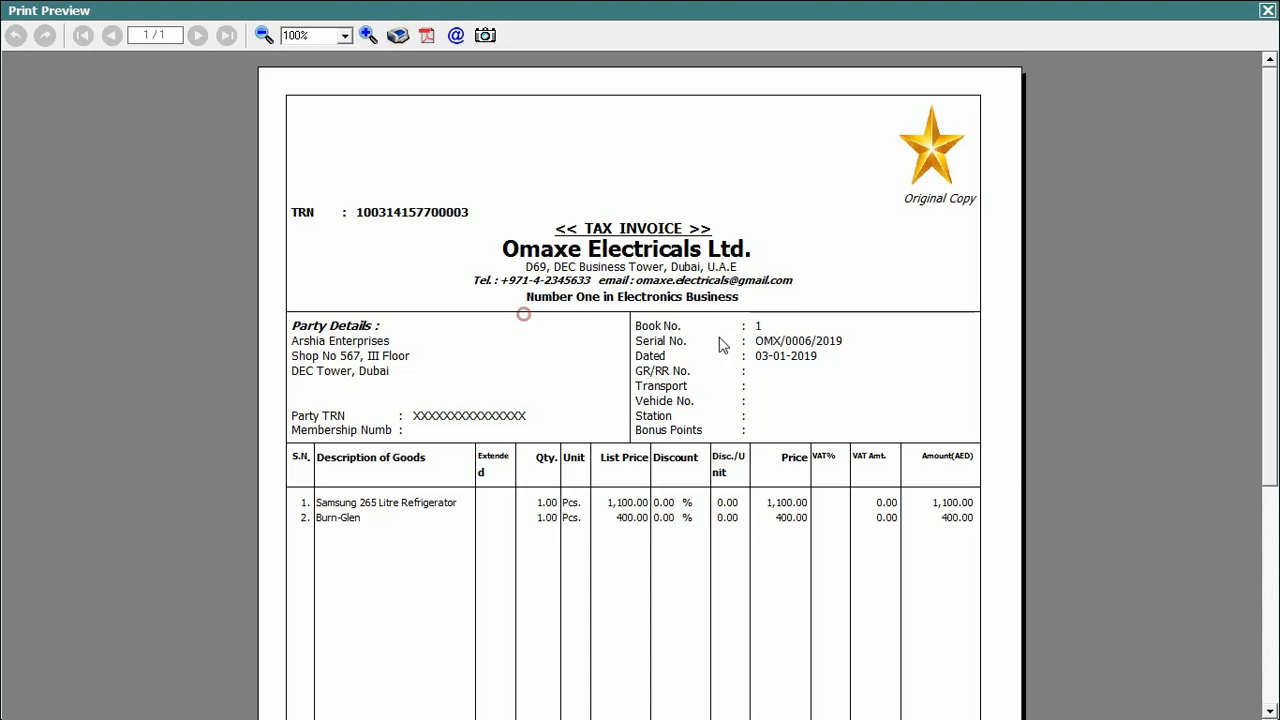
scroll(877, 366, down, 5)
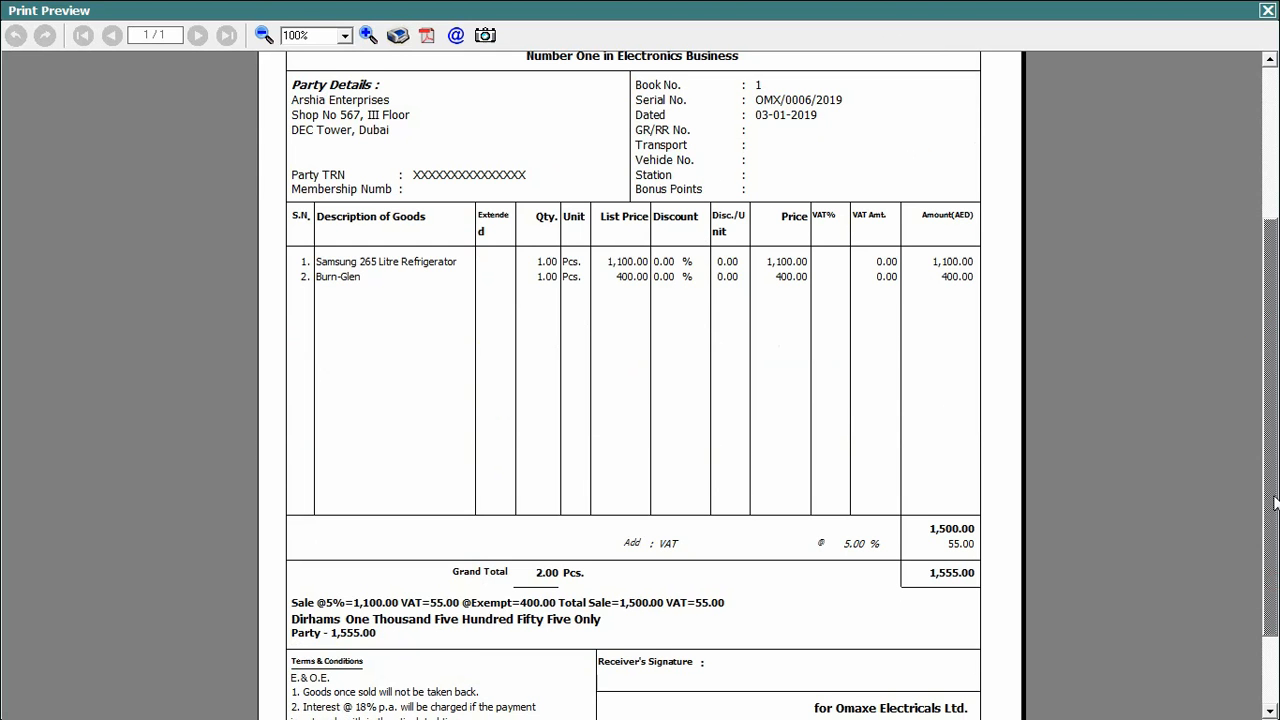
scroll(1274, 495, down, 3)
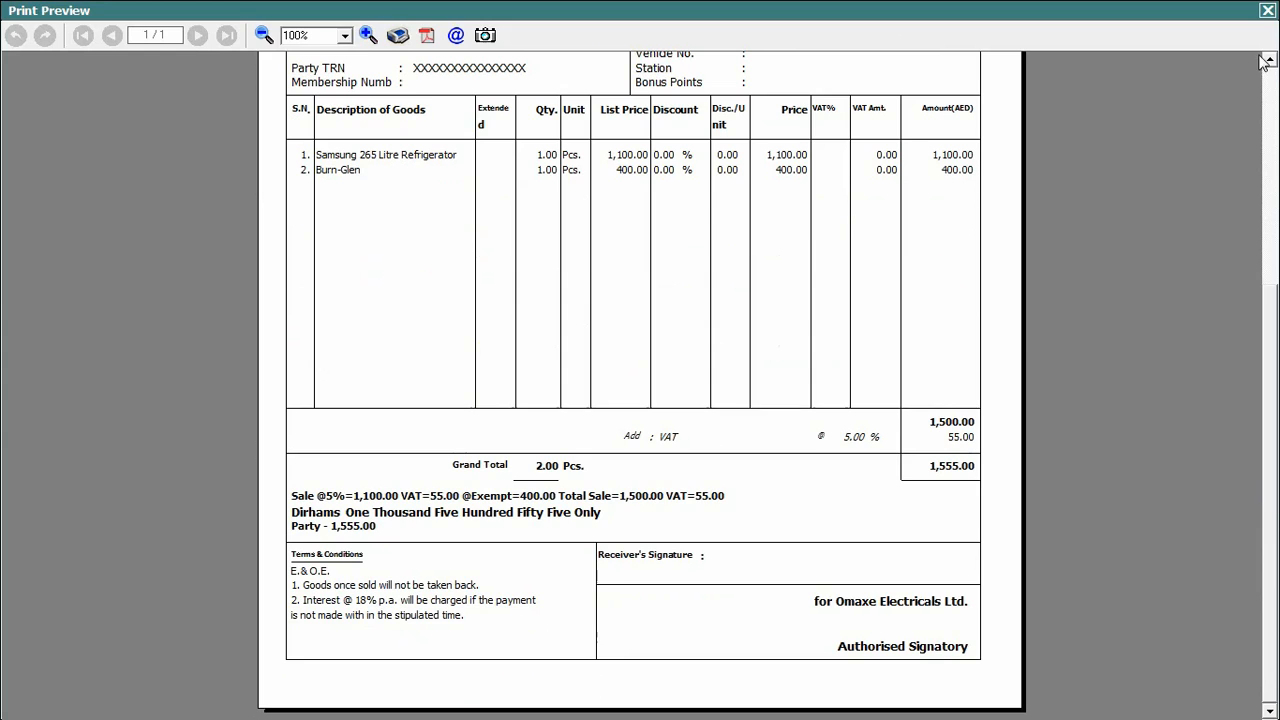
click(1267, 10)
key(Escape)
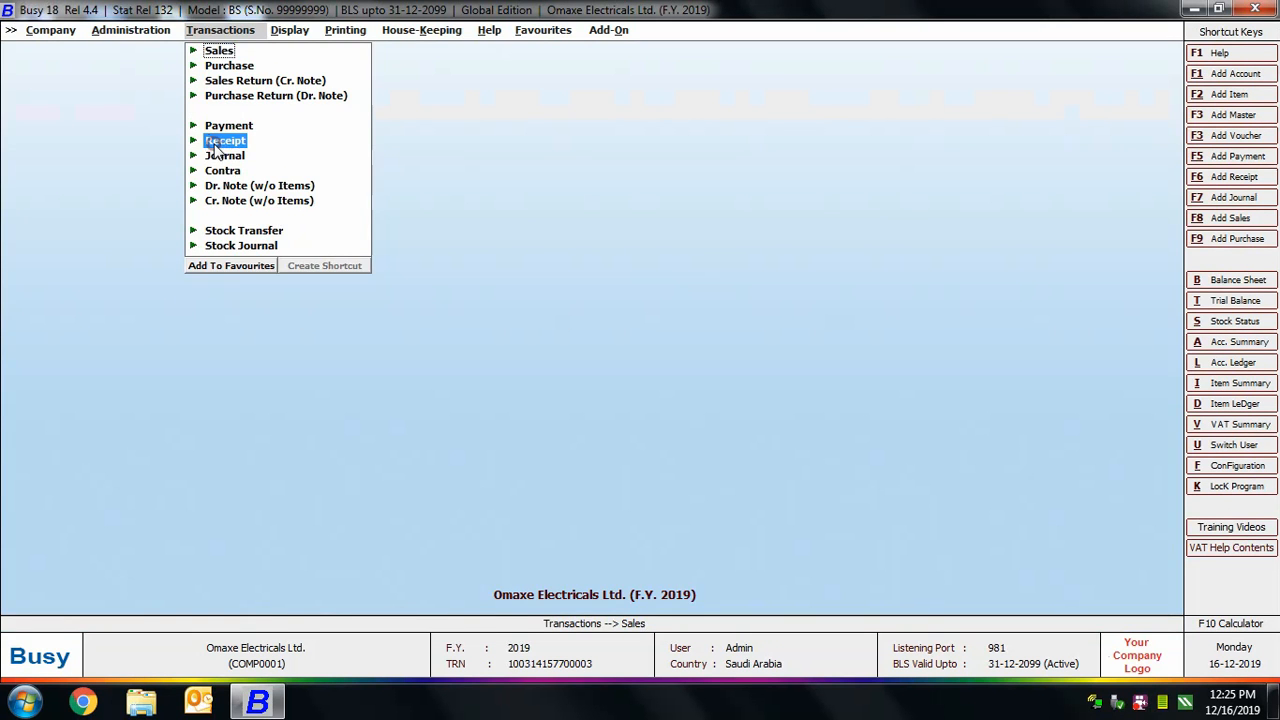
Open the Main series receipt voucher dated 01-02-2019, preview its receipt in the STANDARD format, and close everything.
click(225, 140)
click(254, 170)
click(175, 194)
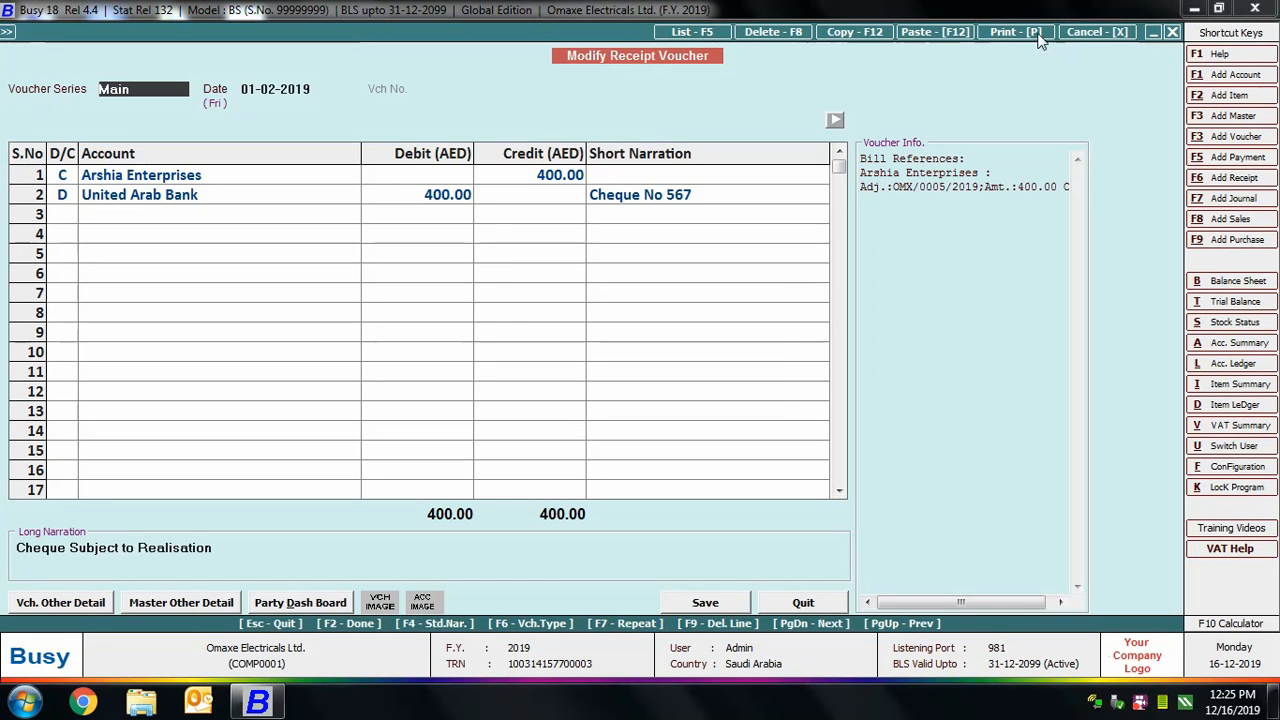
click(1034, 32)
click(569, 360)
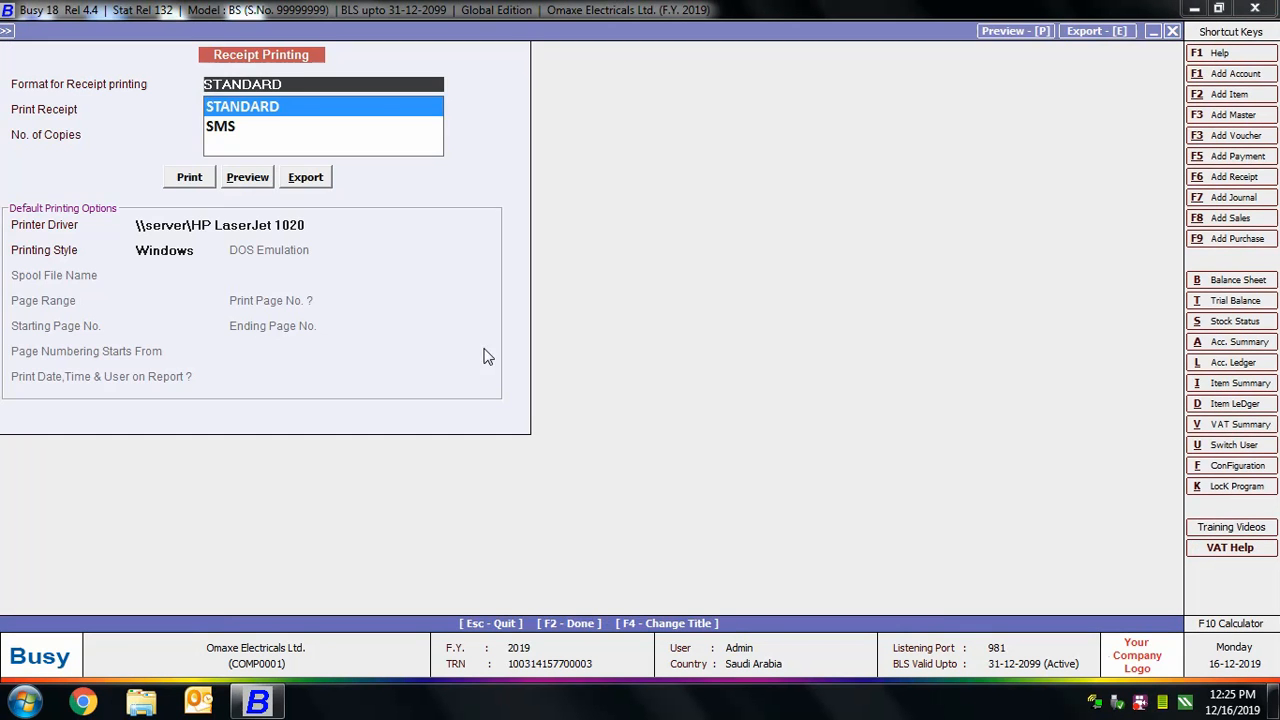
click(230, 176)
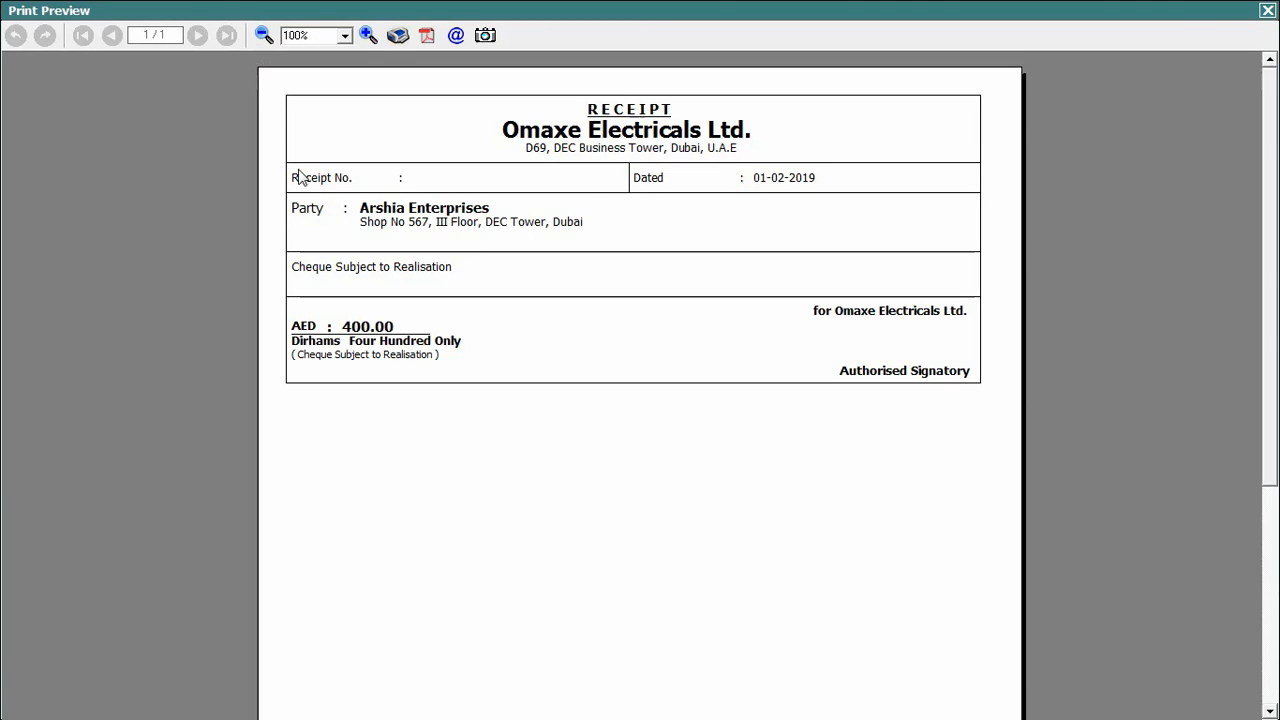
key(Escape)
key(Escape)
key(Escape)
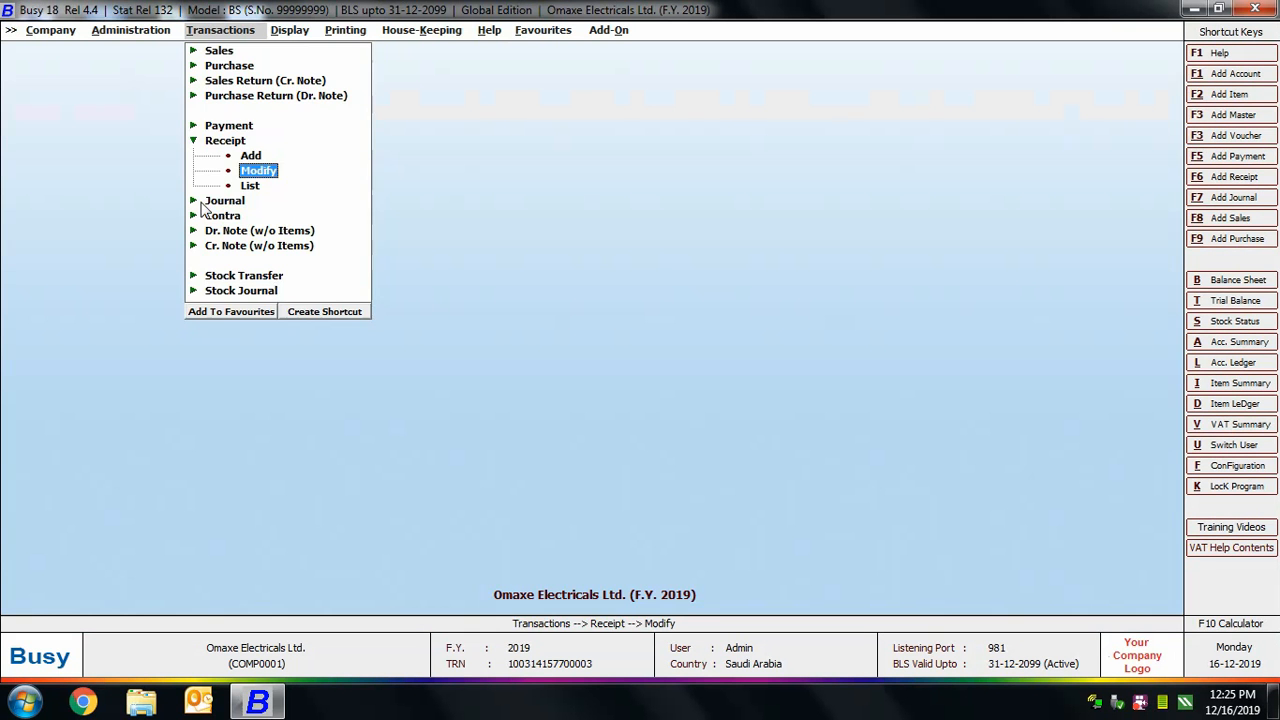
key(Escape)
key(Escape)
Set the logo's print type to Superimpose in the standard Sales Invoice configuration and save it.
click(130, 30)
click(122, 64)
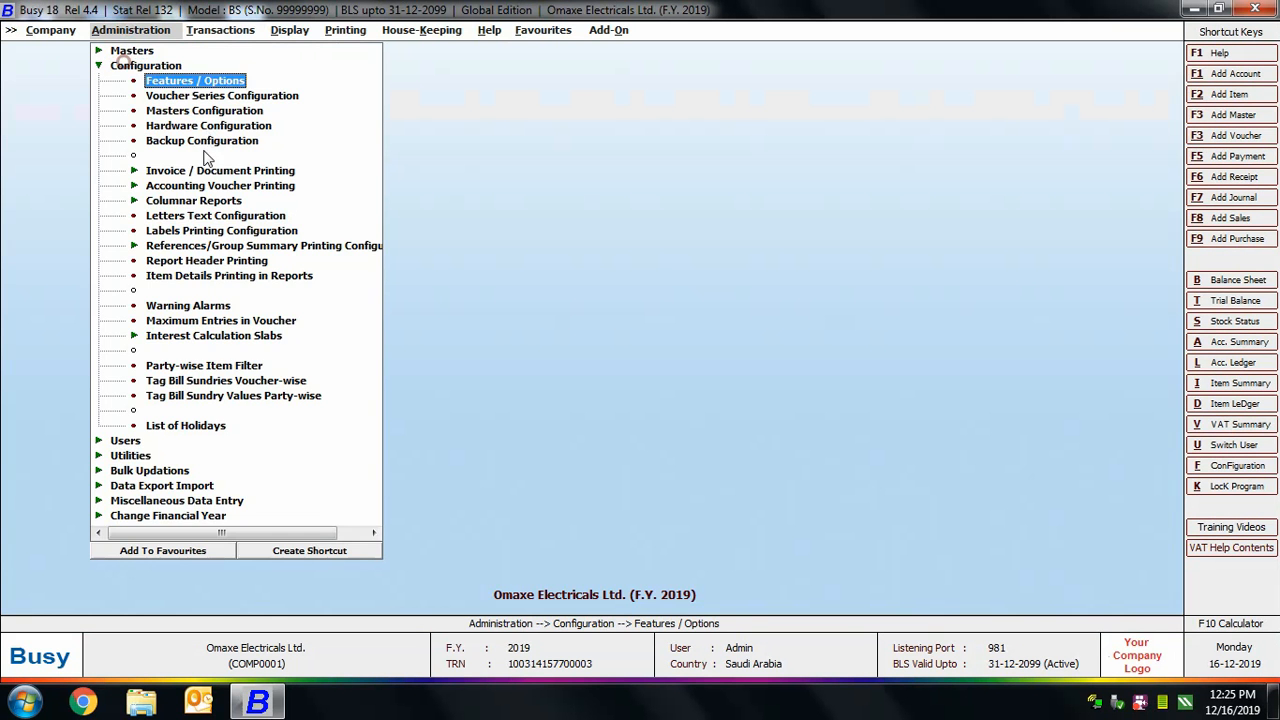
click(210, 170)
click(206, 186)
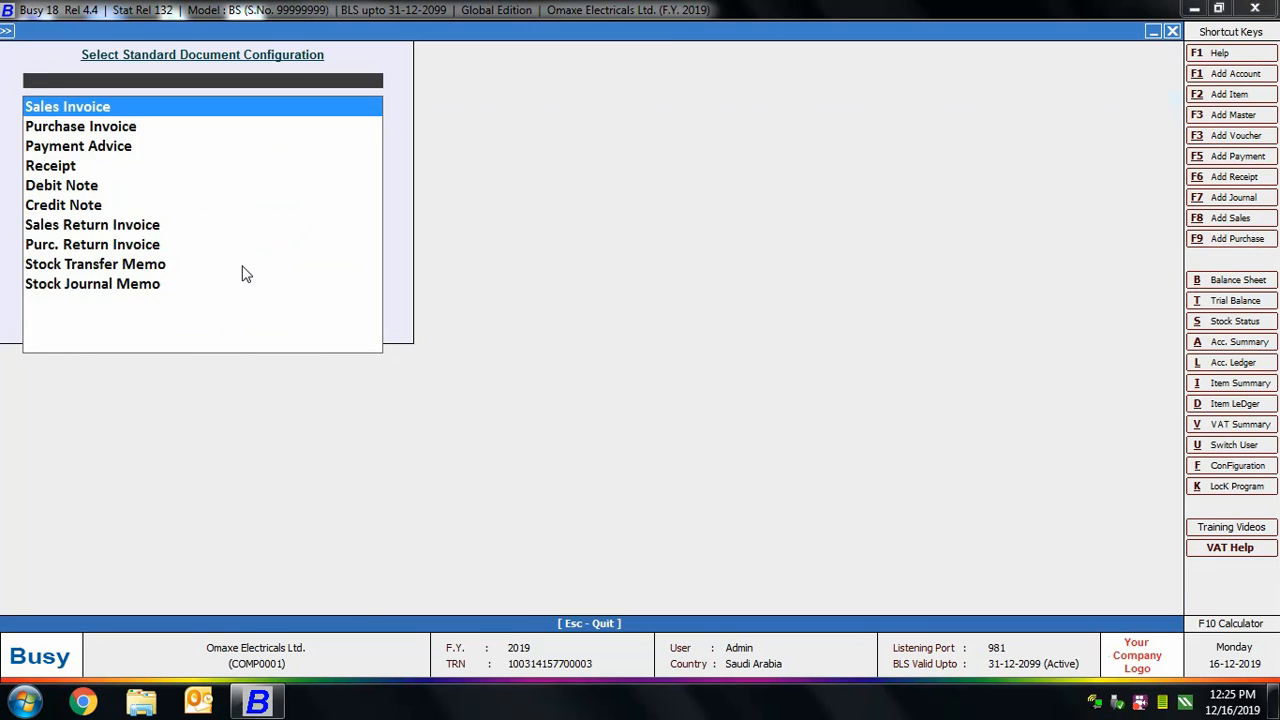
key(Return)
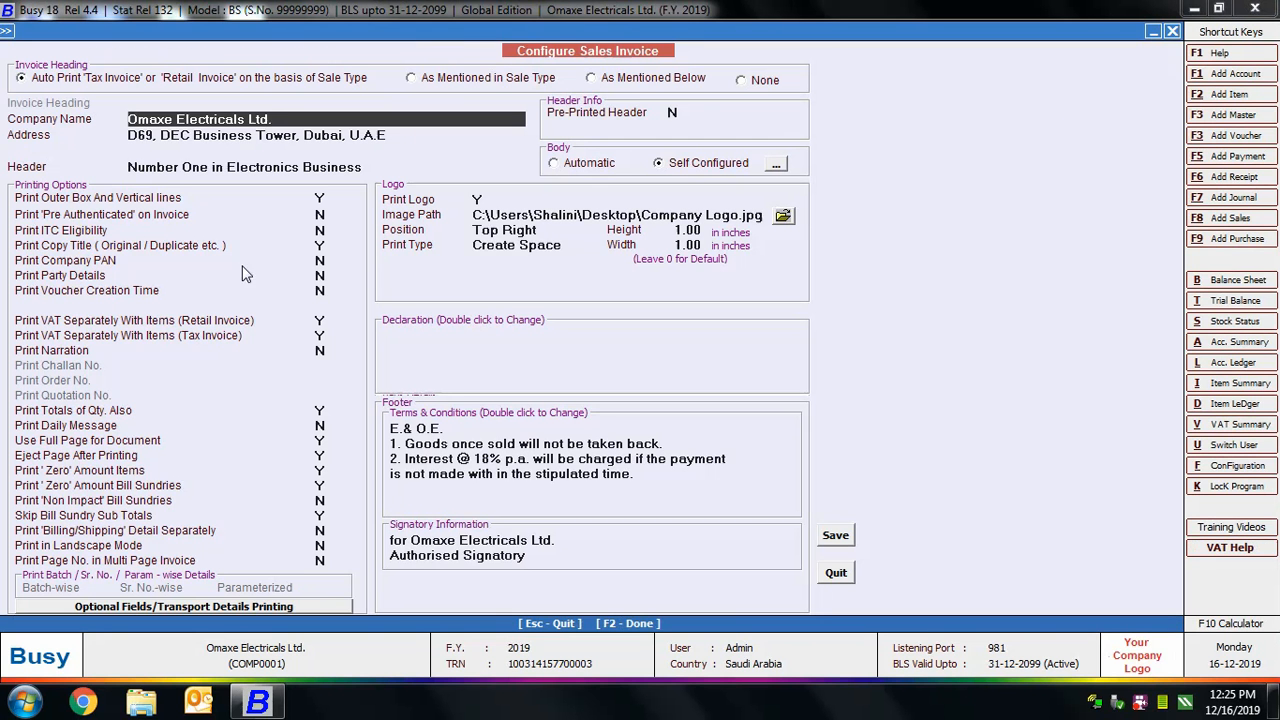
click(526, 247)
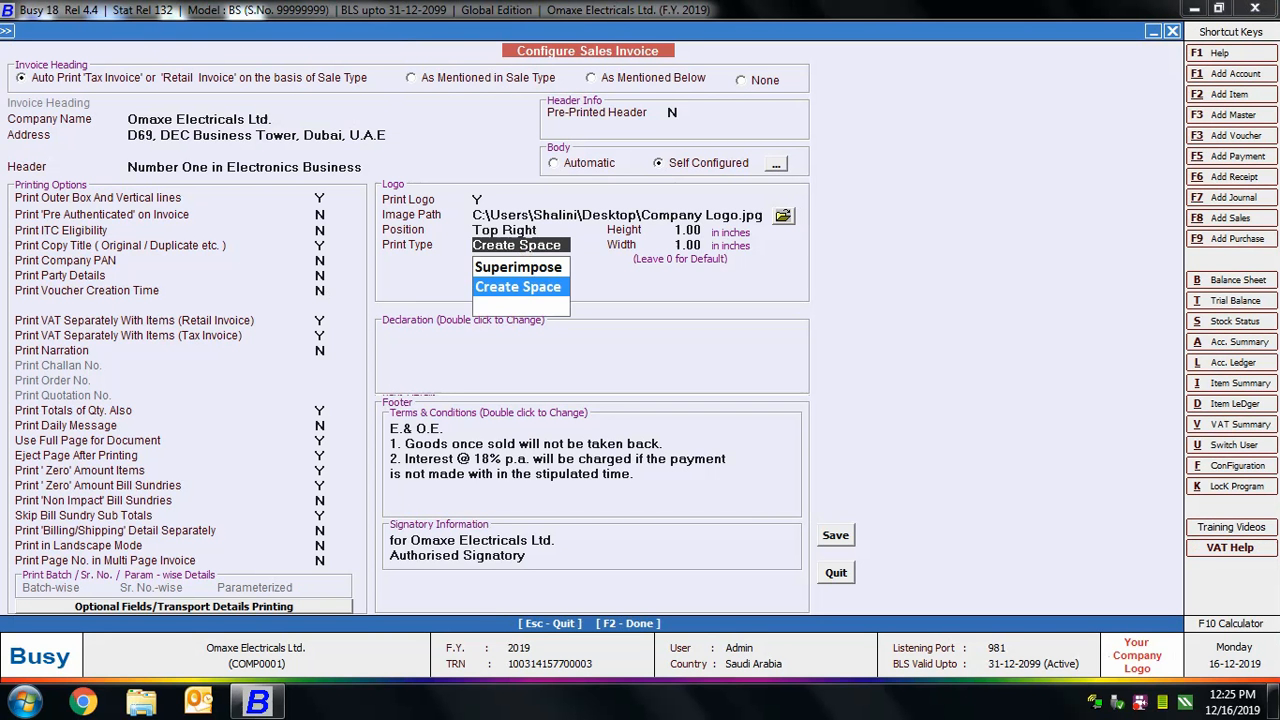
click(524, 267)
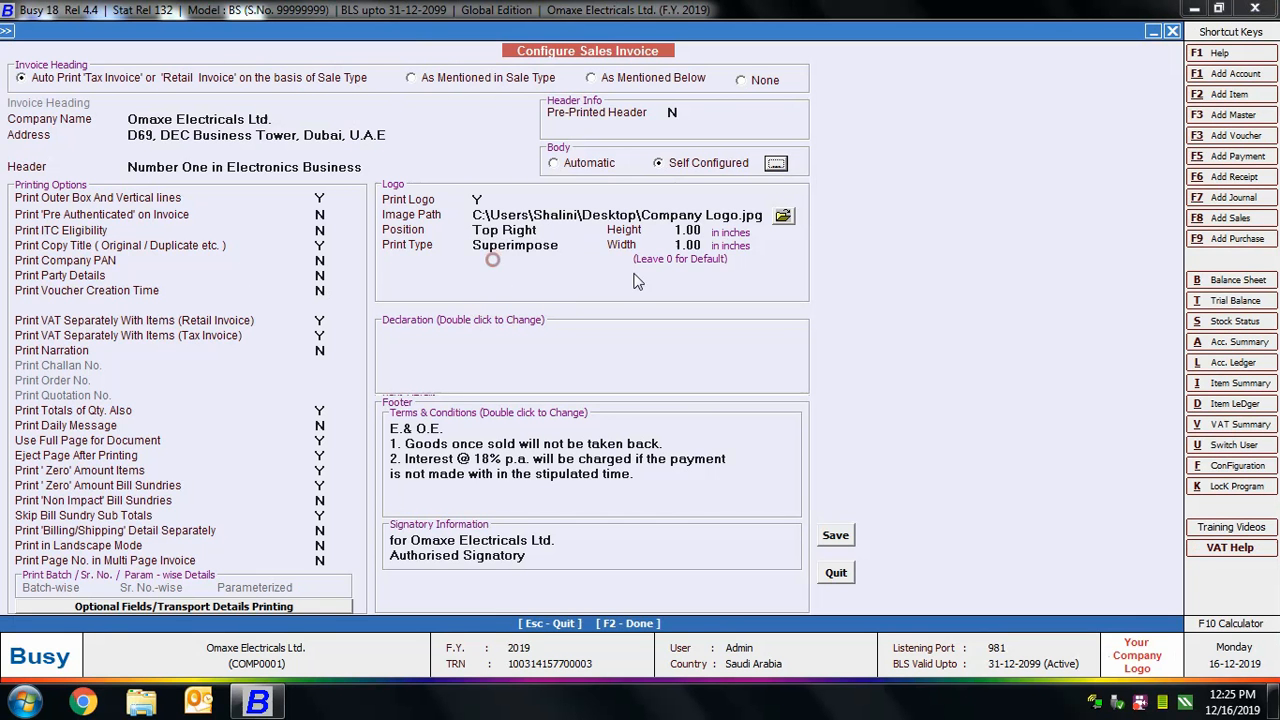
click(836, 536)
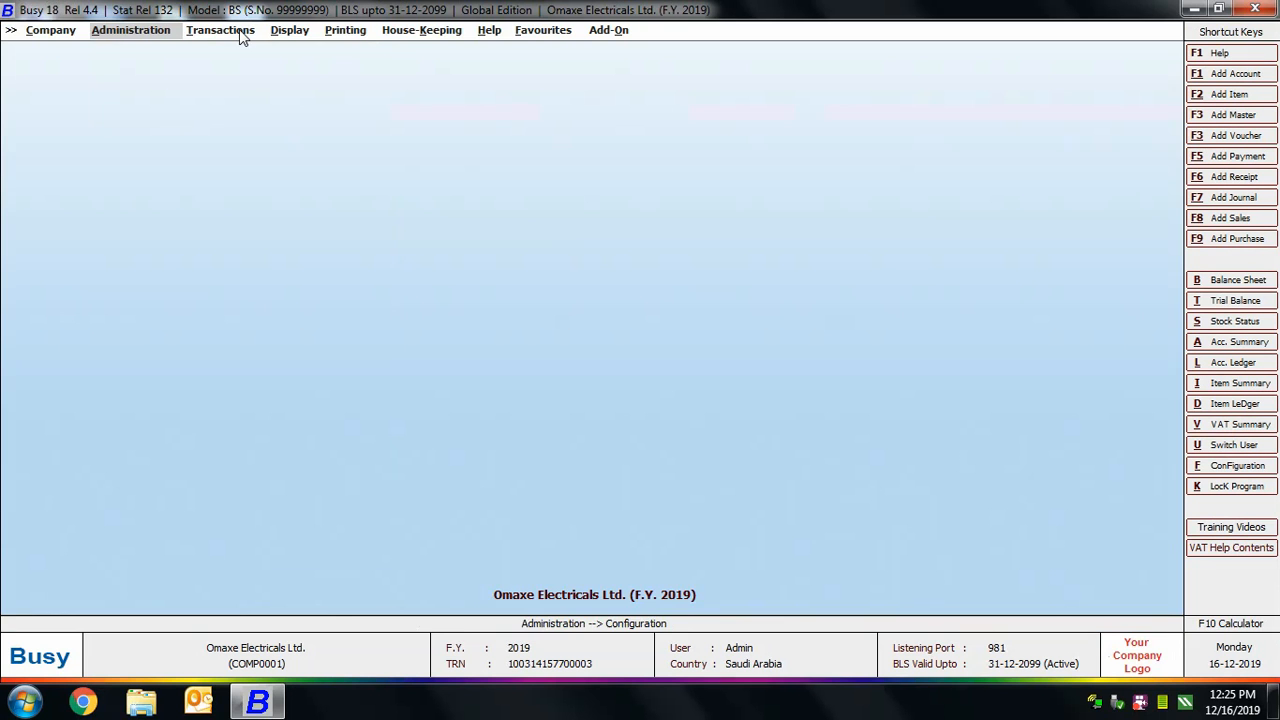
Reopen the 03-01-2019 sales voucher of the Main series for modification.
click(220, 30)
click(218, 50)
click(258, 80)
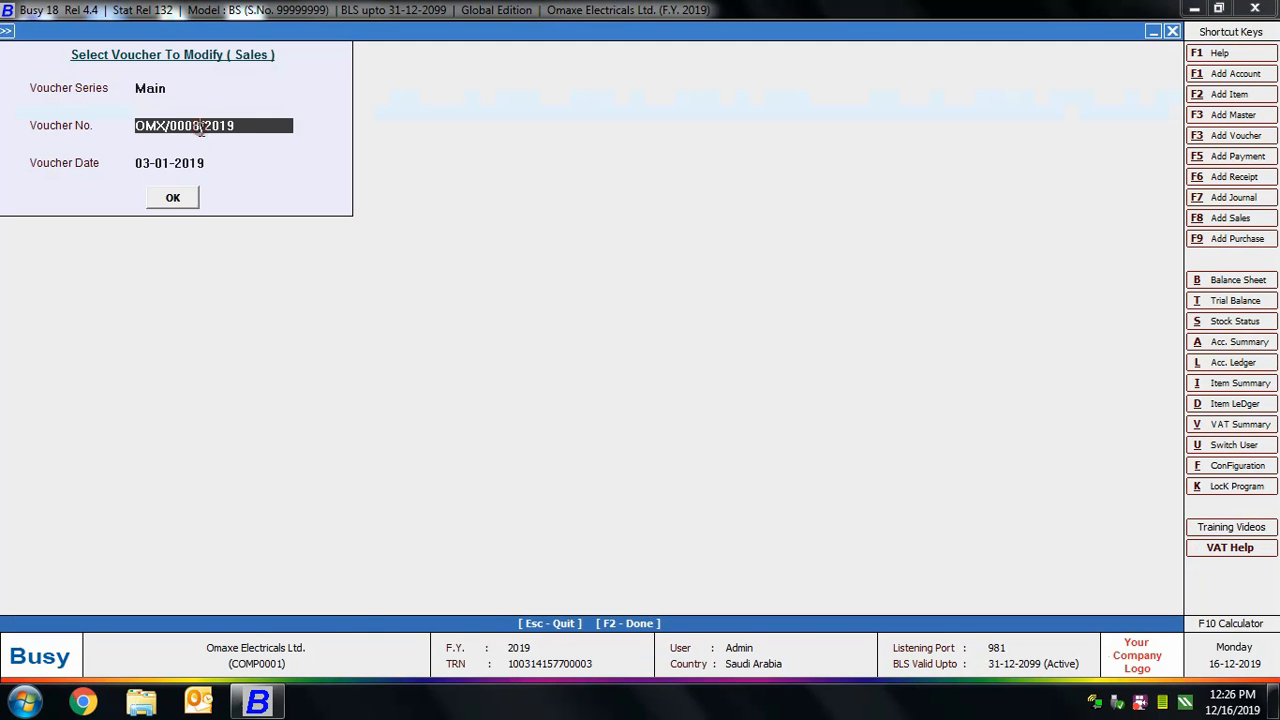
key(Return)
Preview the sales invoice again to check the superimposed logo's placement, and close the preview and voucher.
key(Return)
click(1012, 34)
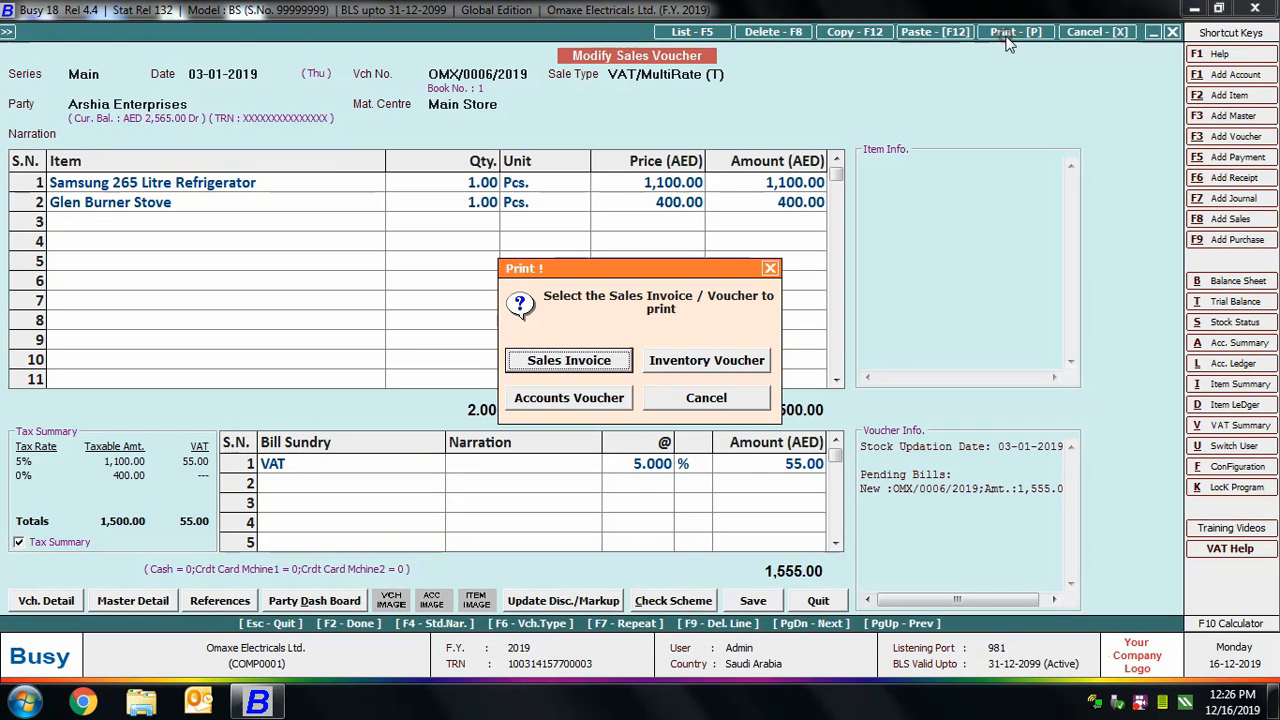
key(Return)
click(248, 177)
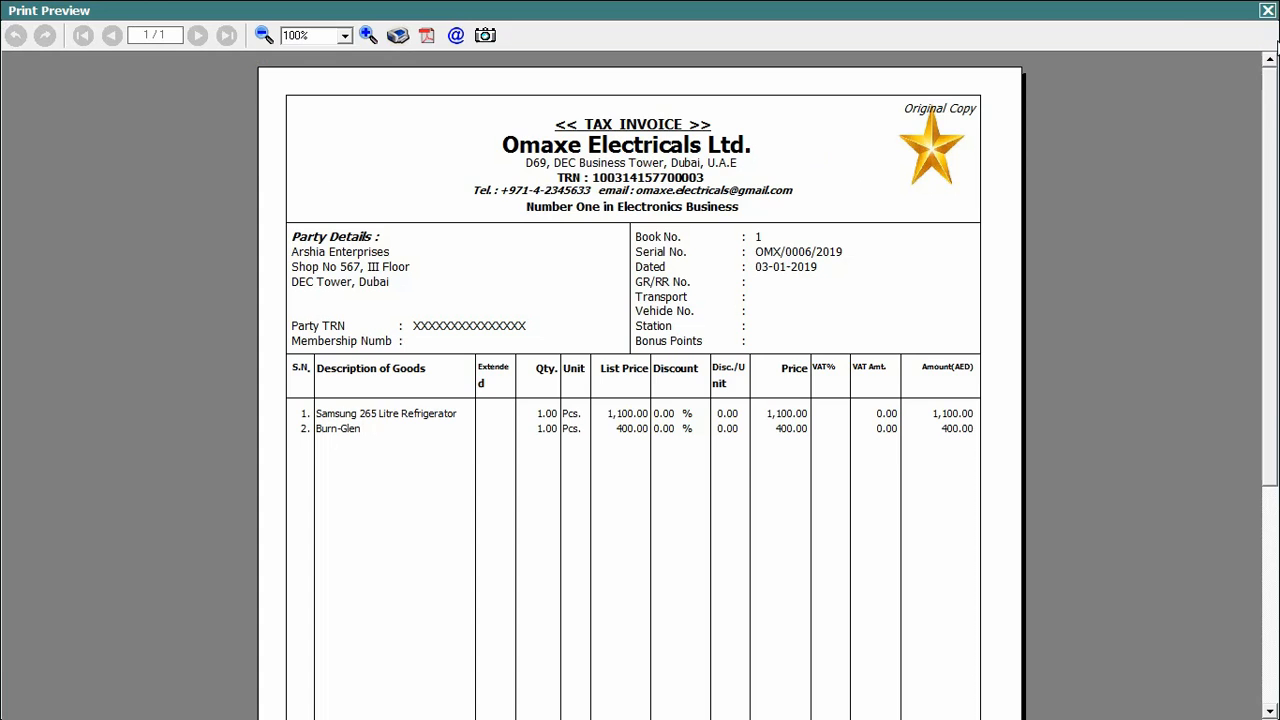
click(1267, 10)
key(Escape)
key(Escape)
key(Escape)
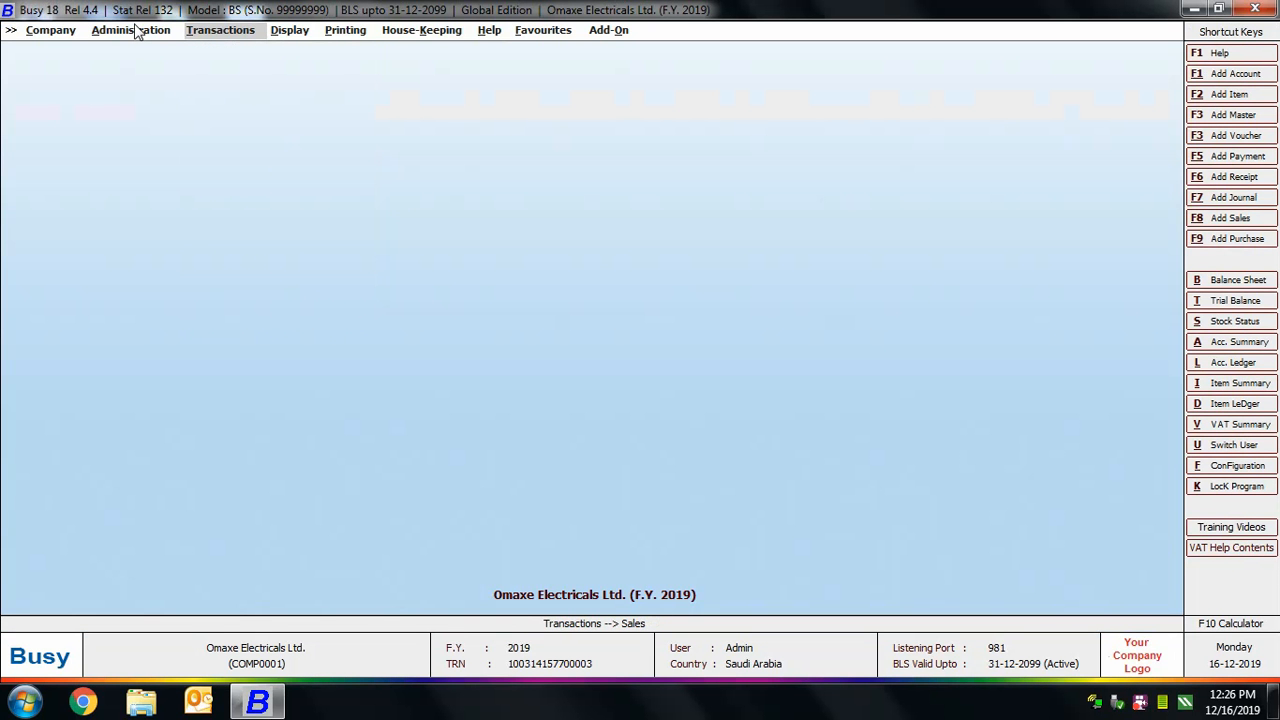
Open the Advanced invoice/document printing configuration and expand the Sales Invoice formats.
click(135, 30)
click(142, 64)
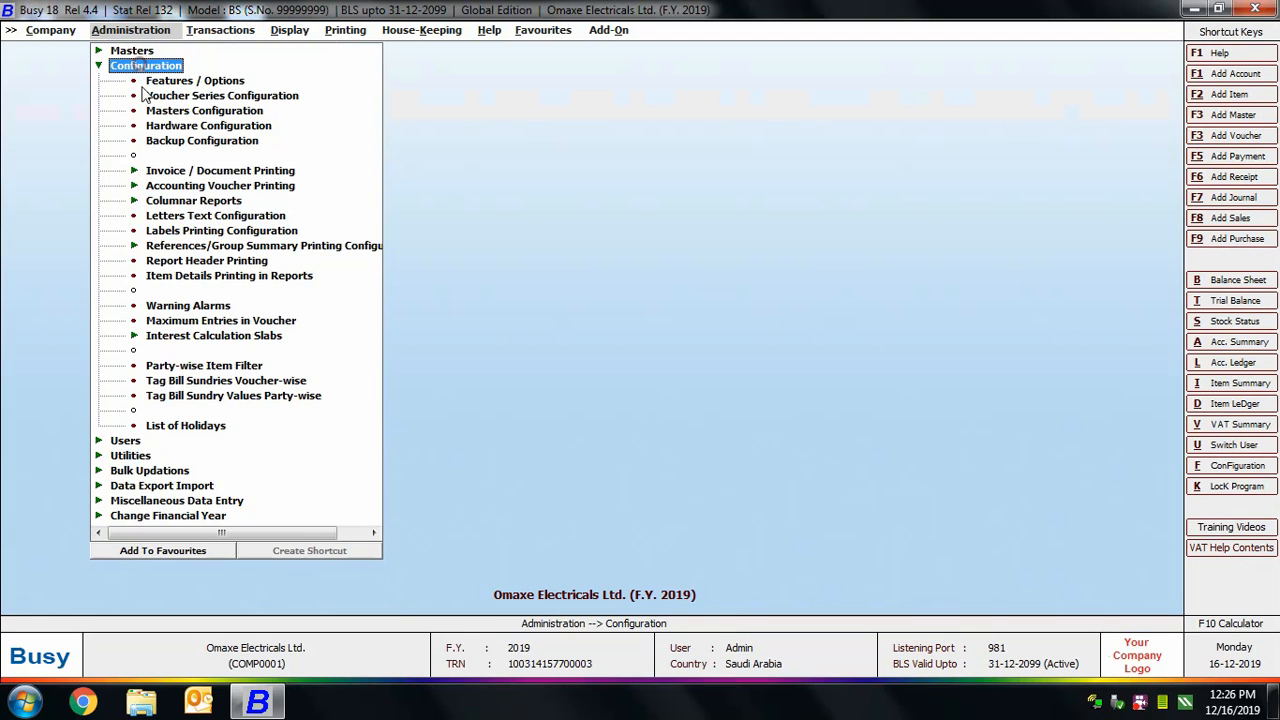
click(183, 172)
click(195, 201)
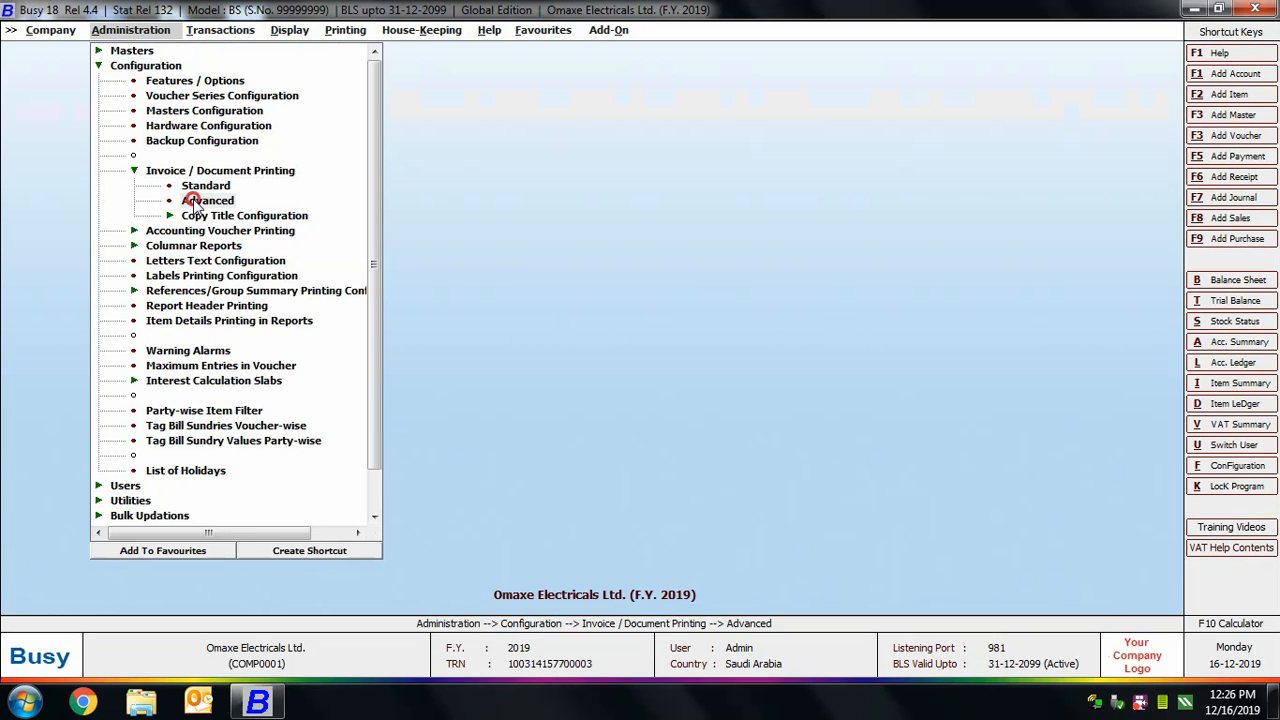
click(196, 203)
click(28, 112)
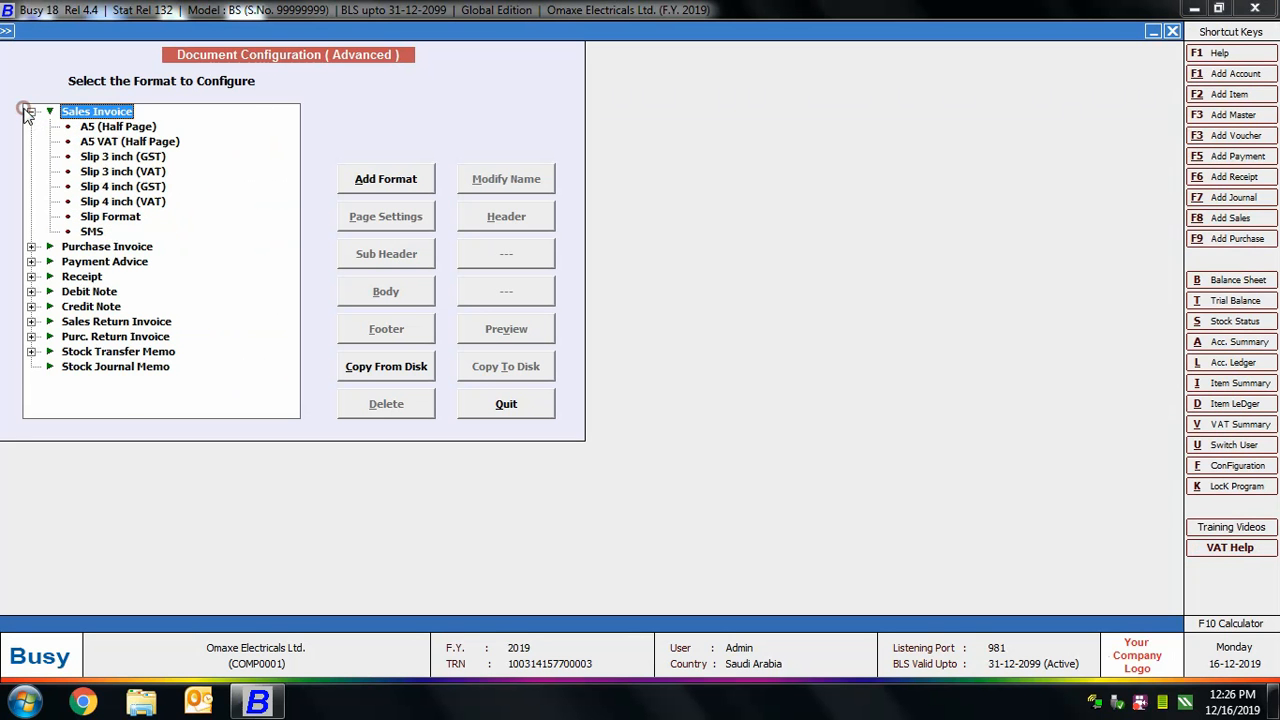
Open the form for adding a new Sales Invoice format to view it, and close it without saving.
click(143, 147)
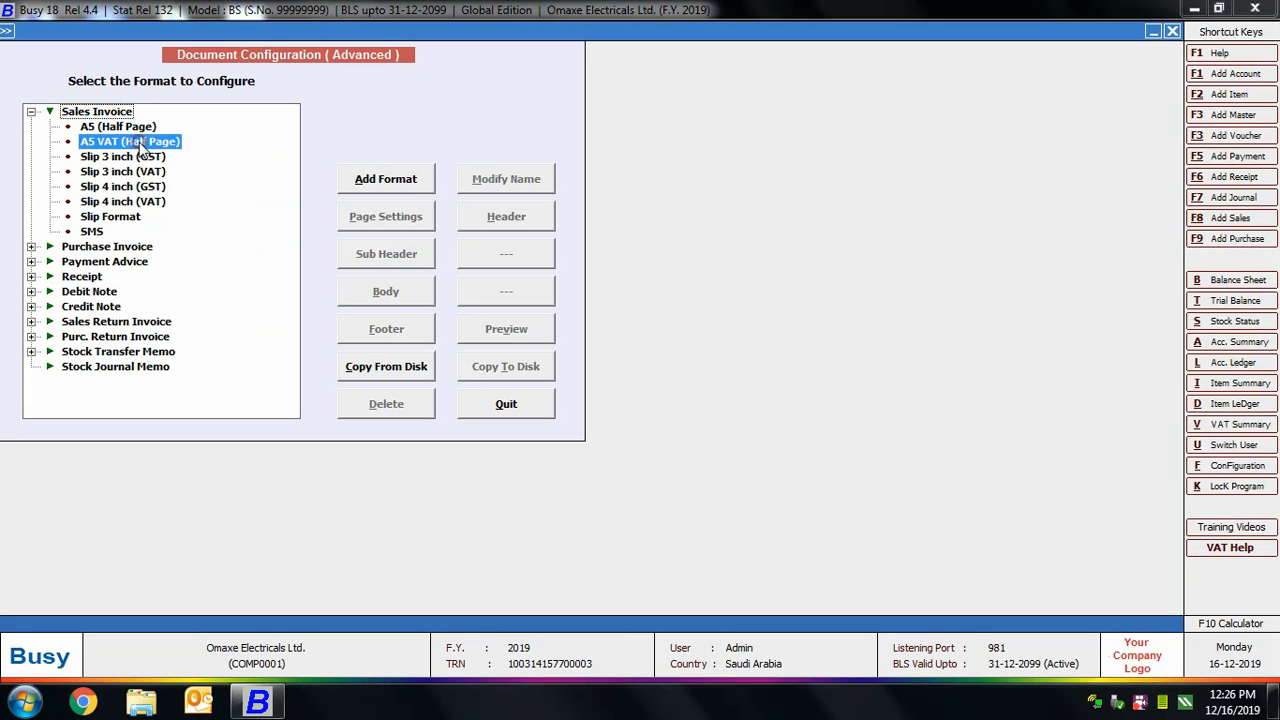
click(107, 112)
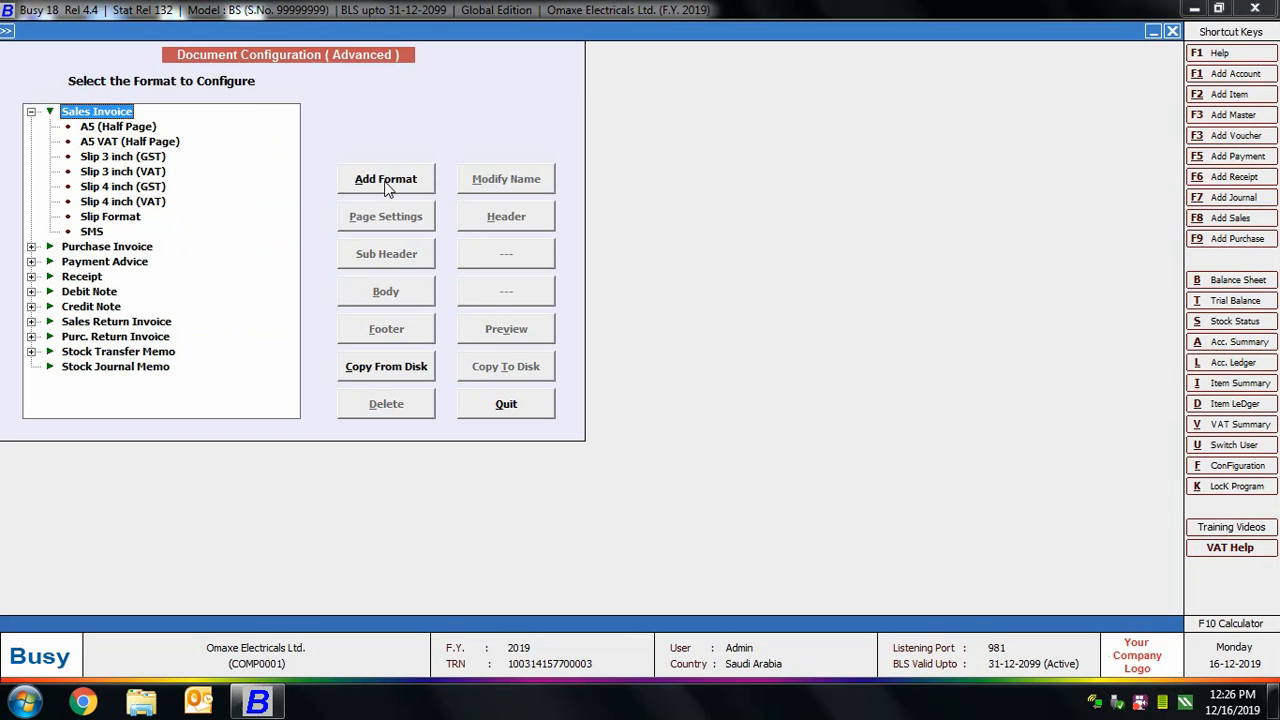
click(386, 181)
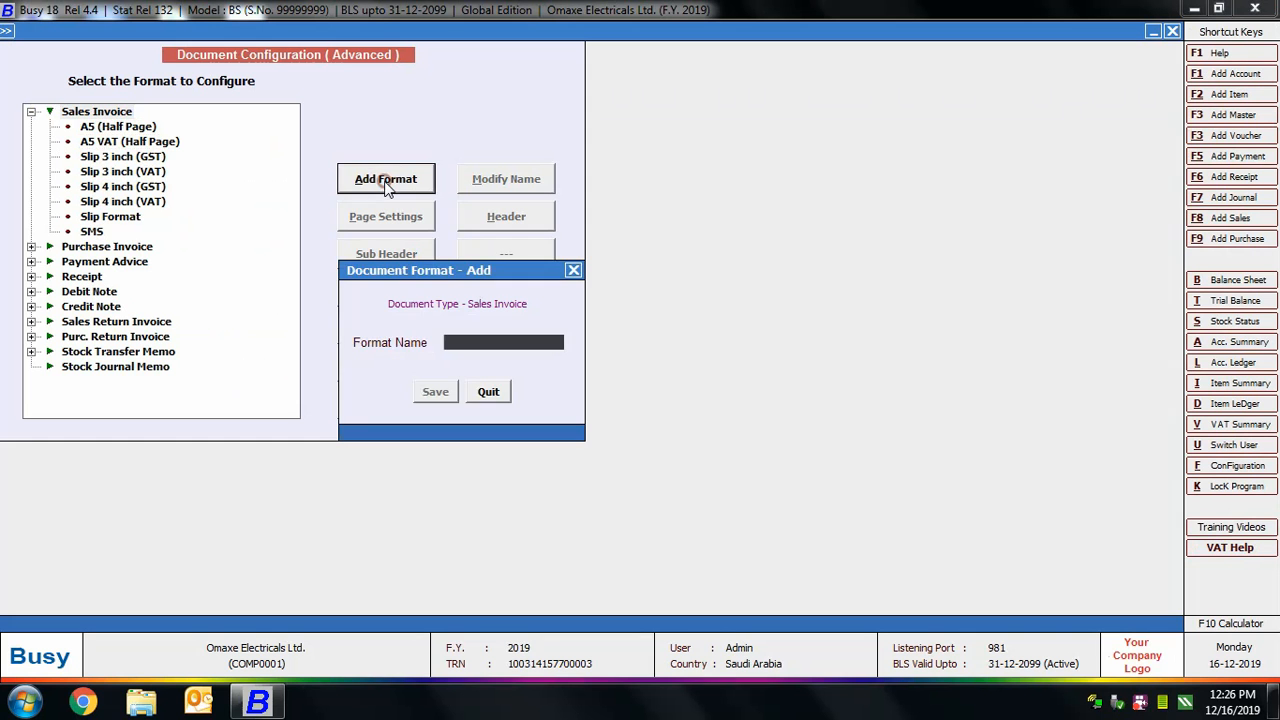
click(488, 396)
View the header script and available fields of the A5 VAT (Half Page) sales invoice format, and quit the header configuration.
click(143, 148)
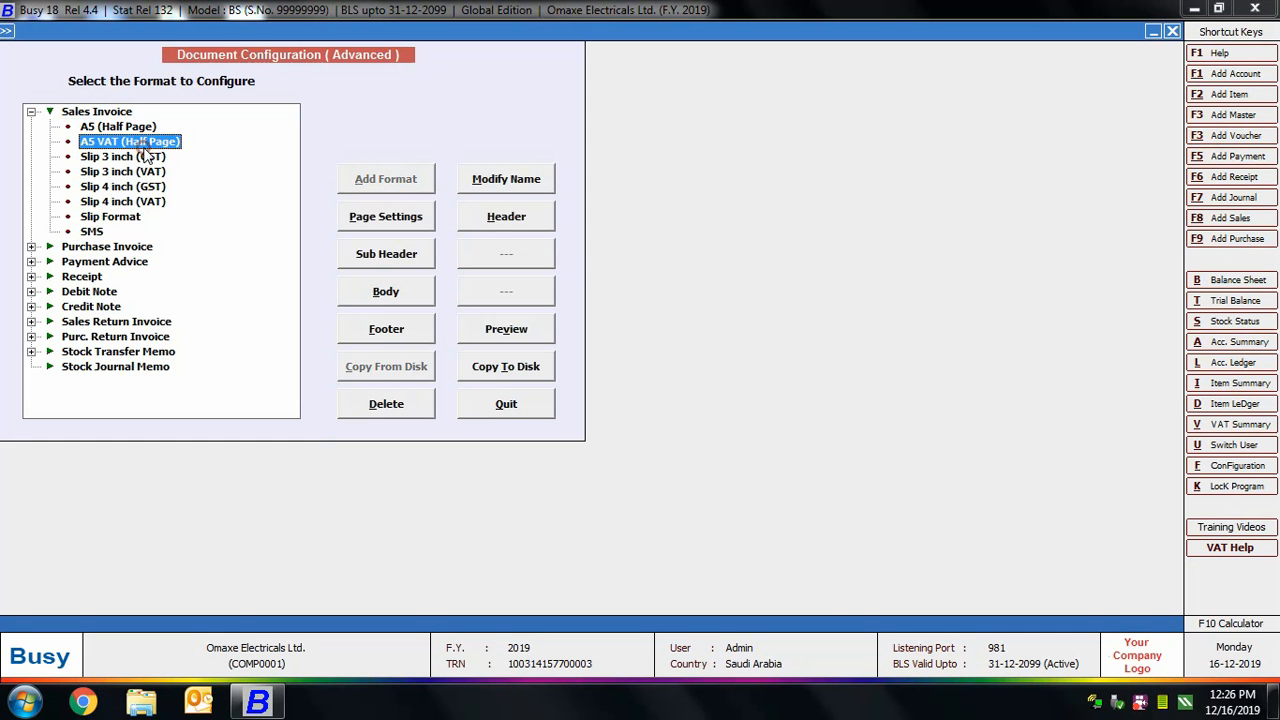
click(497, 219)
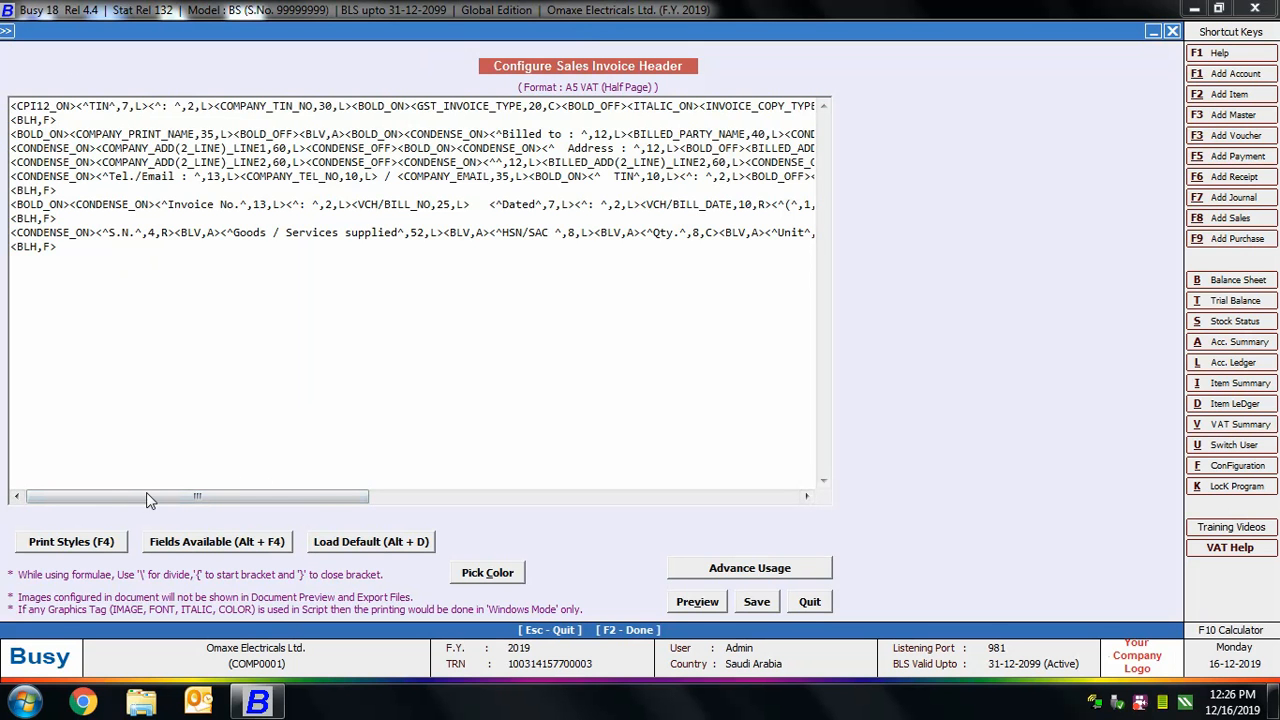
click(270, 545)
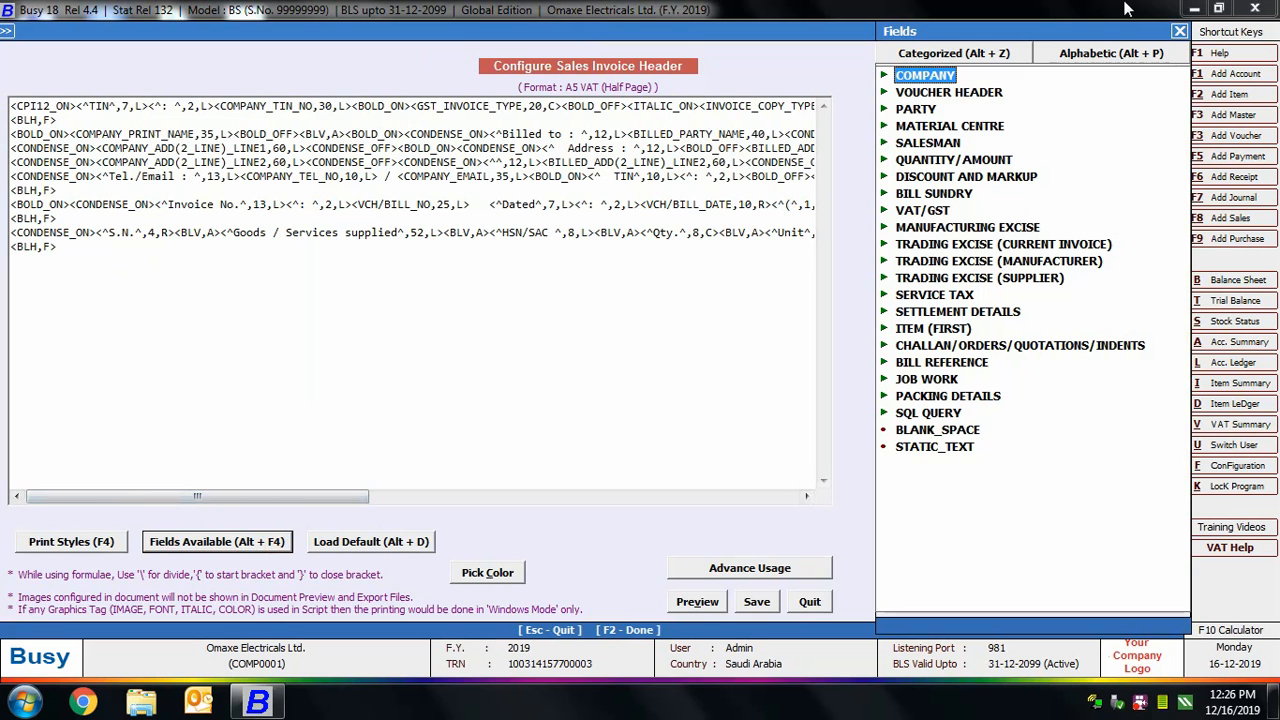
key(Escape)
key(Escape)
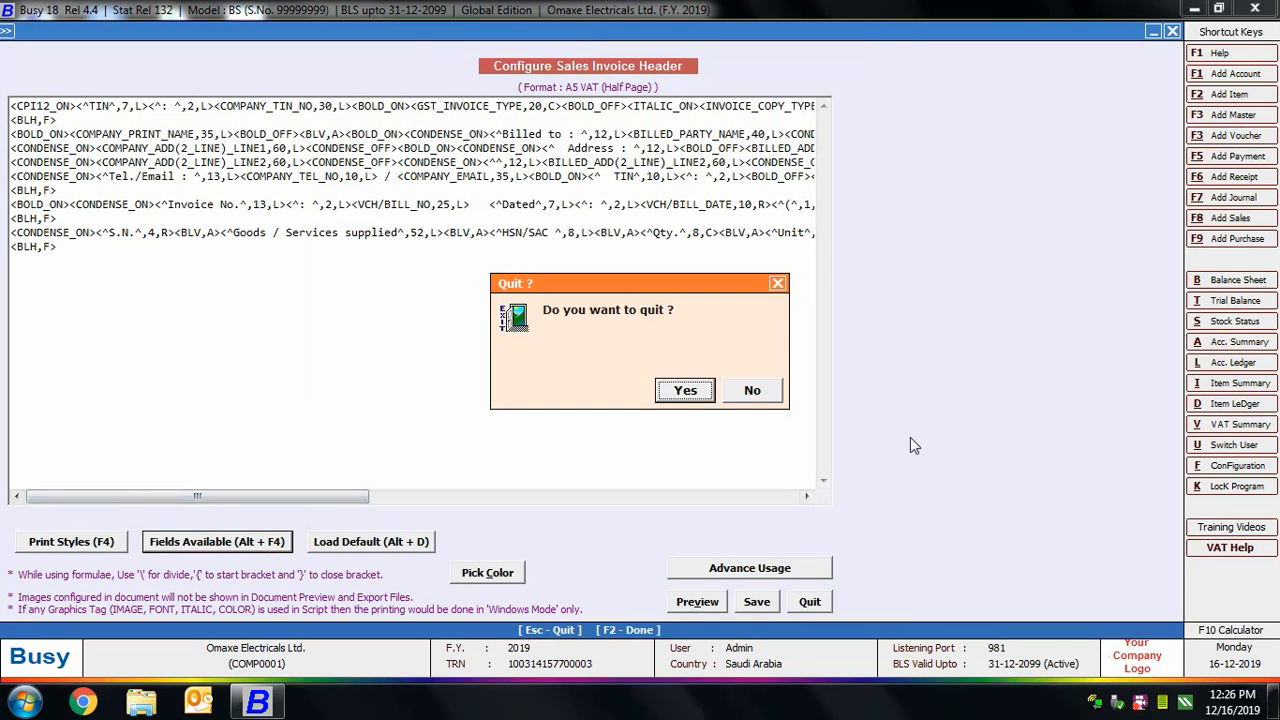
key(Return)
View the body configuration of the A5 VAT (Half Page) format and quit it without changes.
click(383, 293)
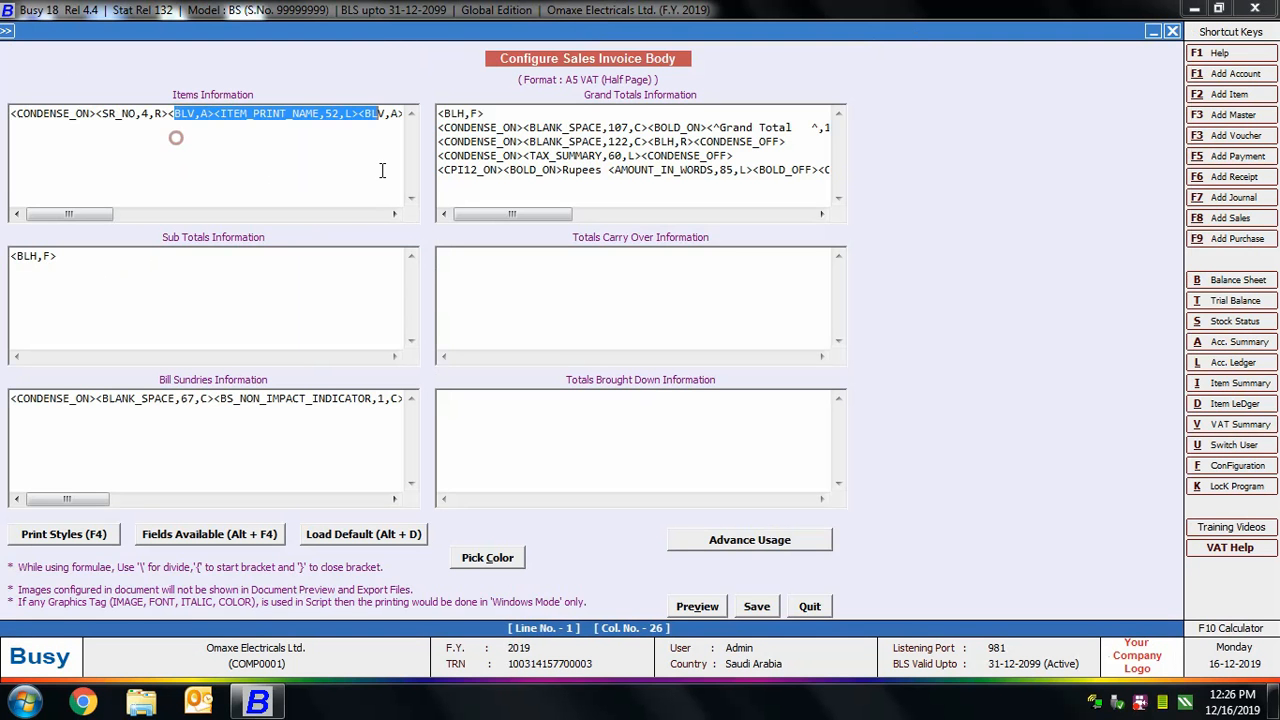
click(294, 251)
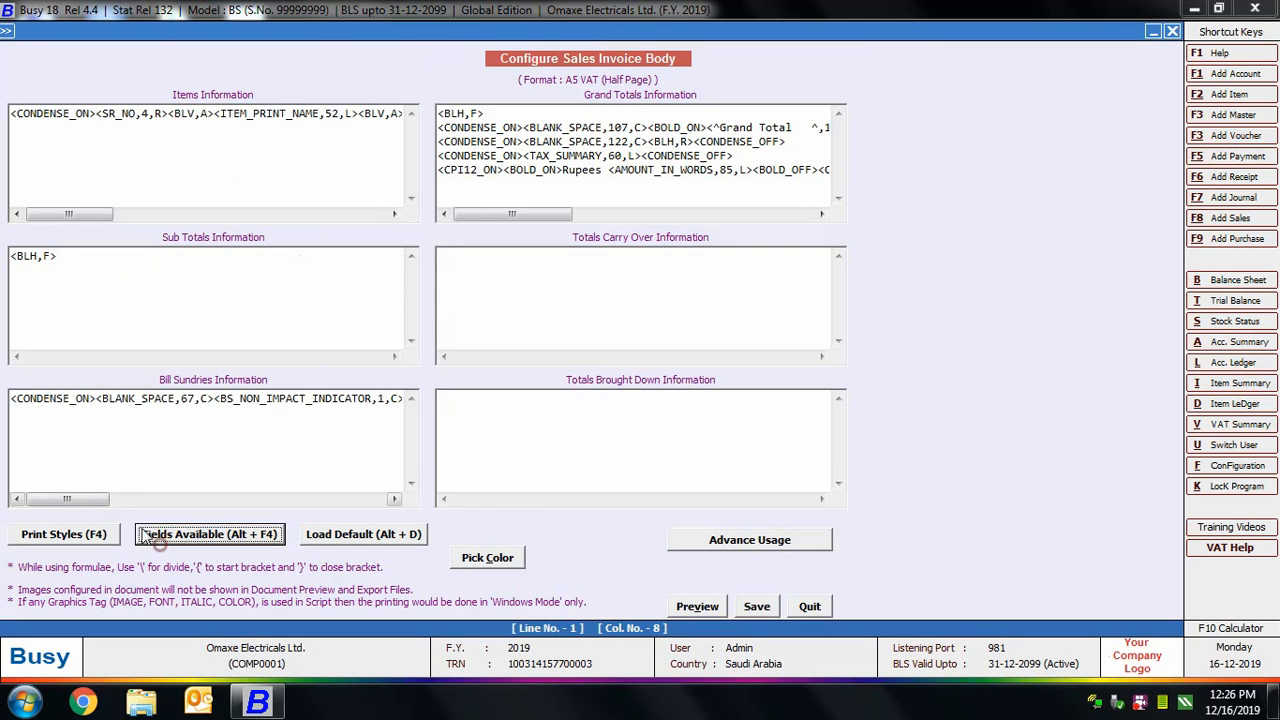
key(Escape)
click(703, 390)
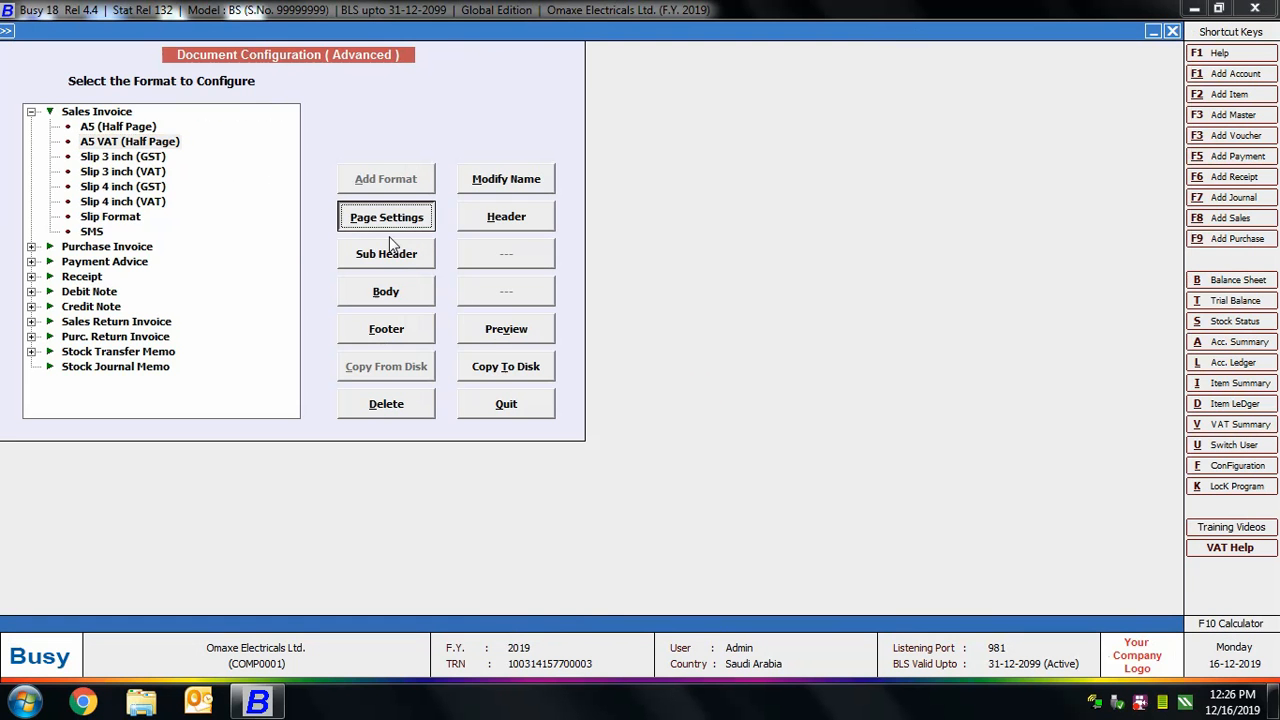
Review the page settings of the A5 VAT (Half Page) format, and leave the advanced document configuration.
click(400, 216)
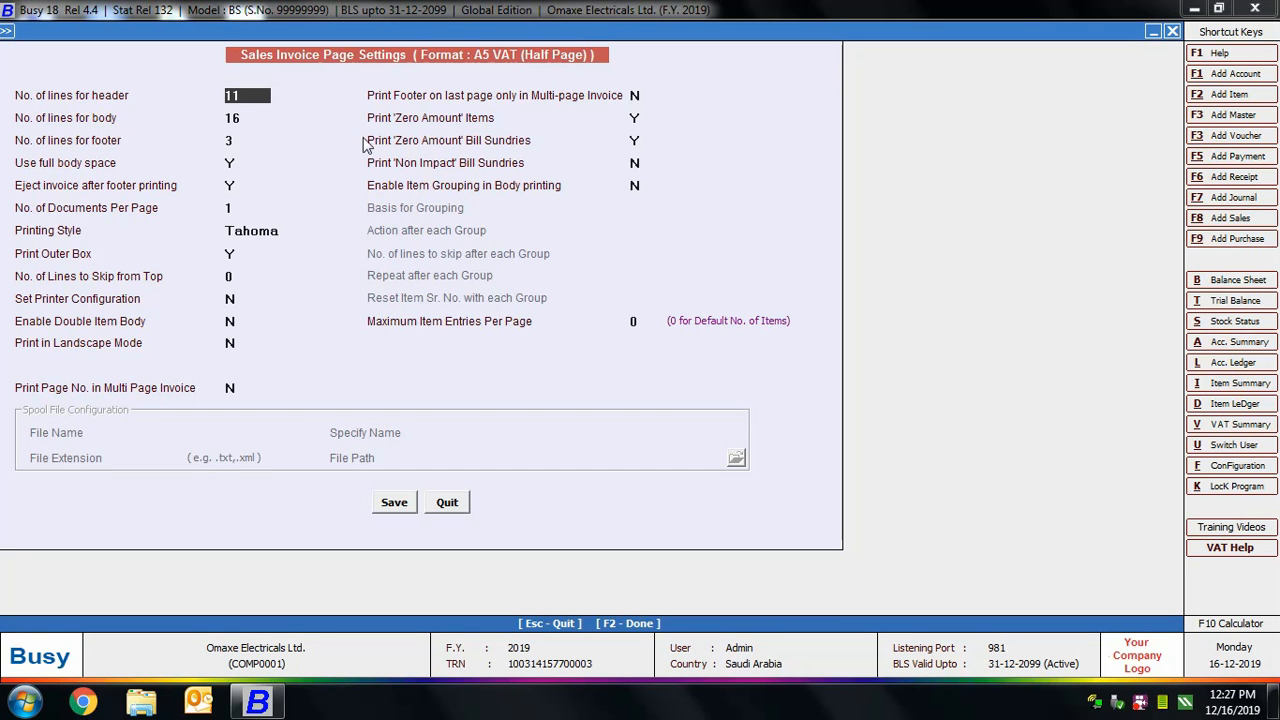
click(446, 503)
key(Escape)
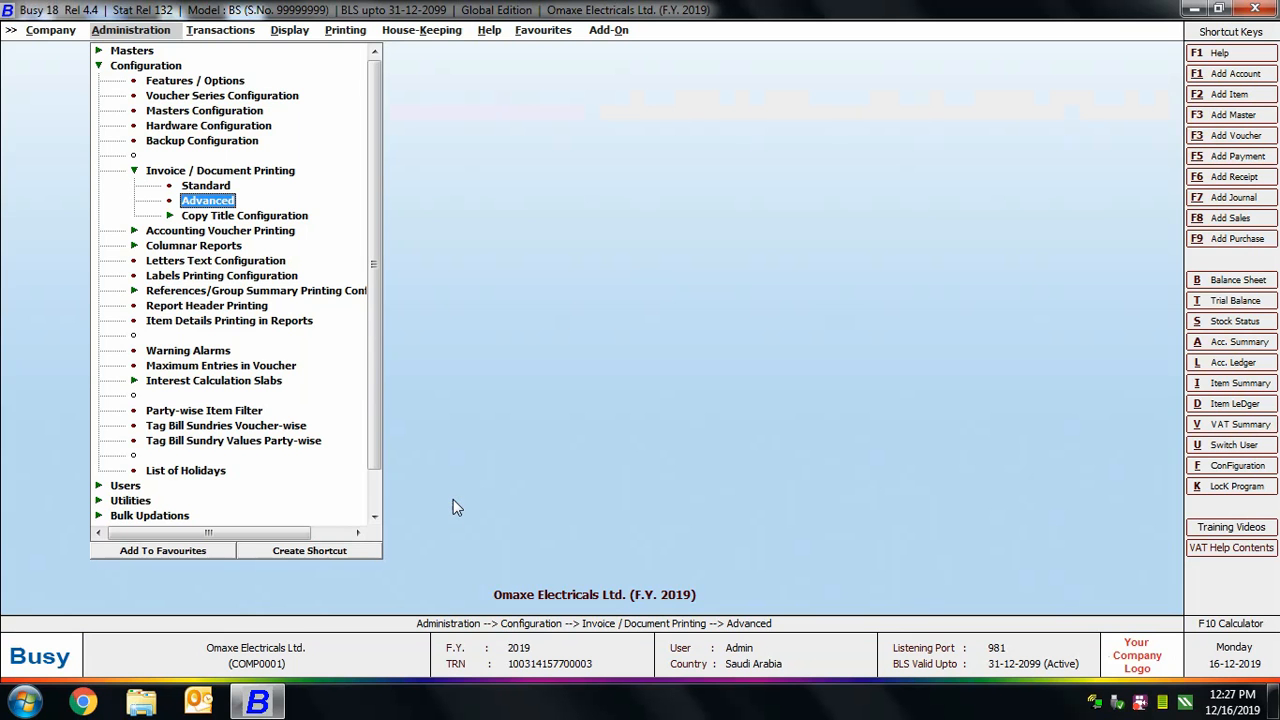
Open the Copy Title Configuration for Sales Invoice and go through the titles of the individual copies.
click(240, 215)
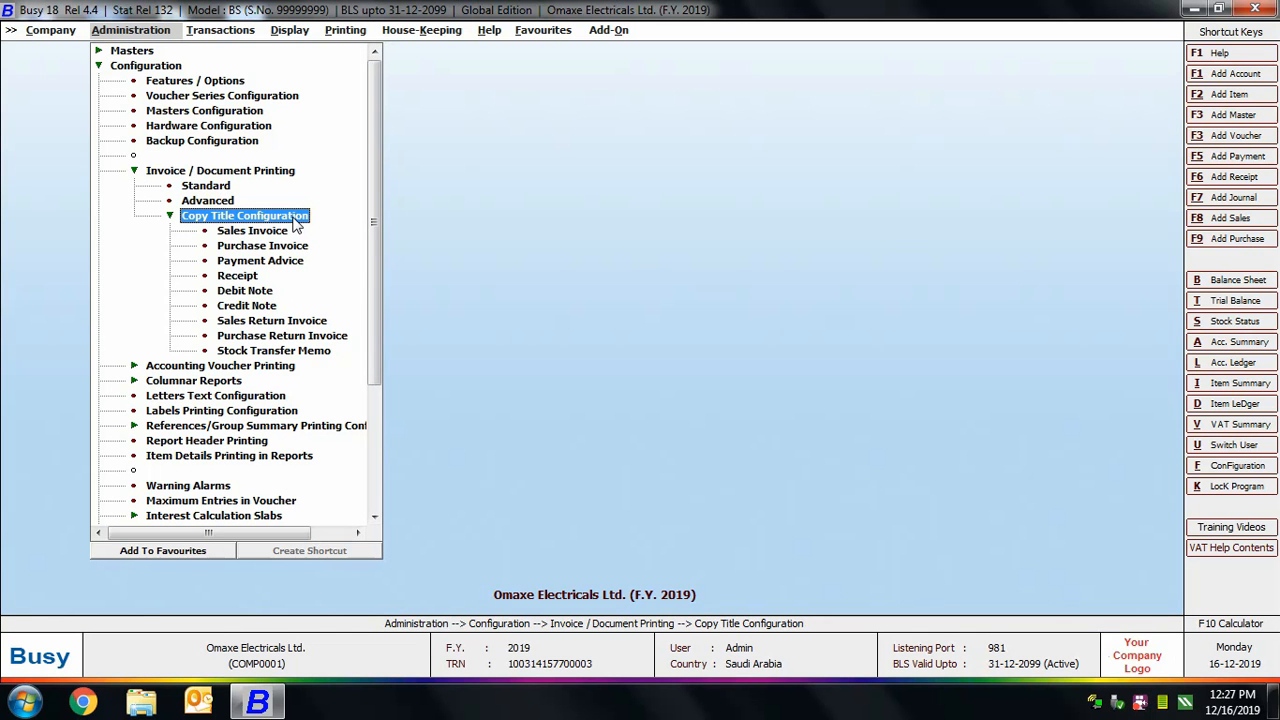
double_click(252, 231)
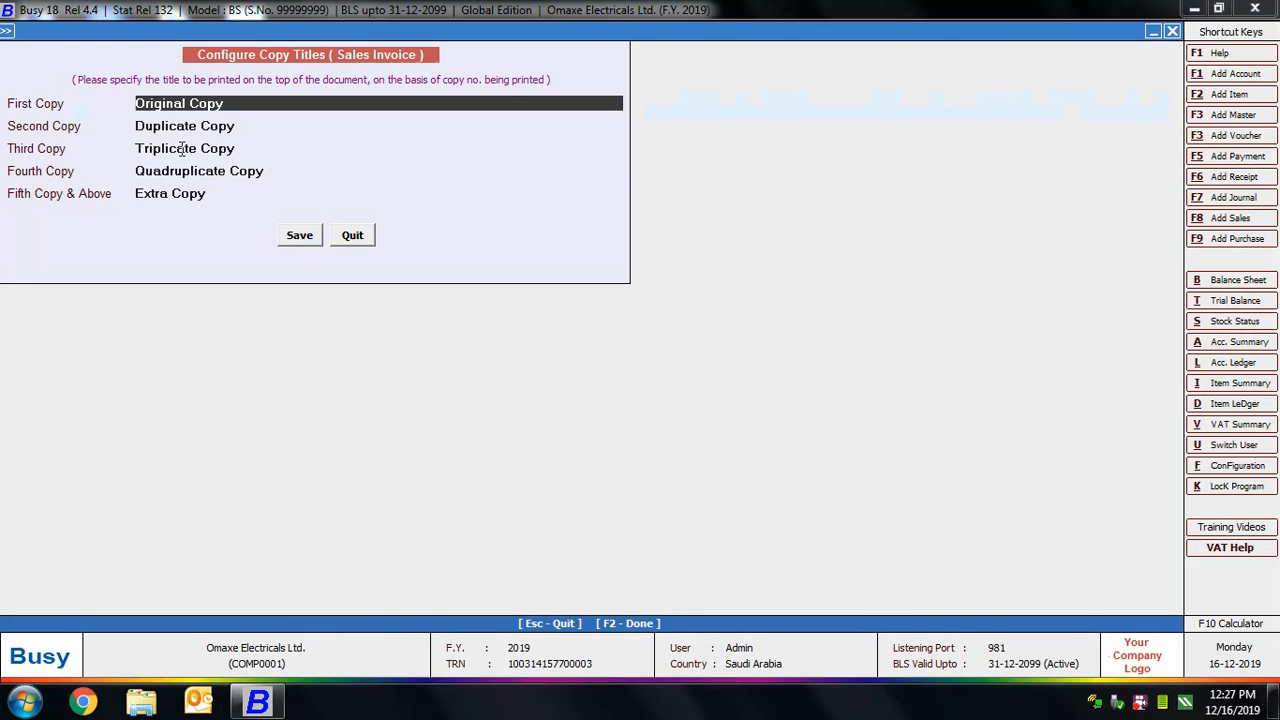
key(Return)
click(176, 148)
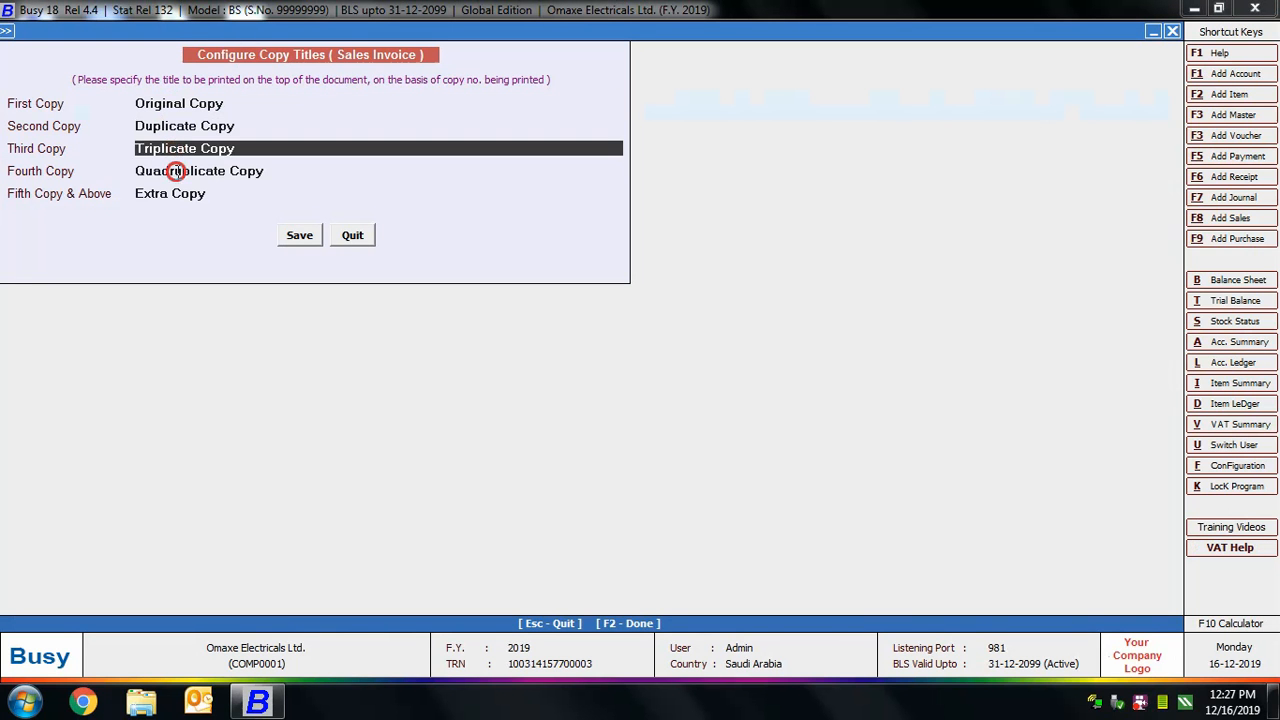
click(174, 171)
click(174, 193)
click(197, 126)
Set the Sales Invoice's first copy title to "First Copy" and save the copy titles.
click(196, 103)
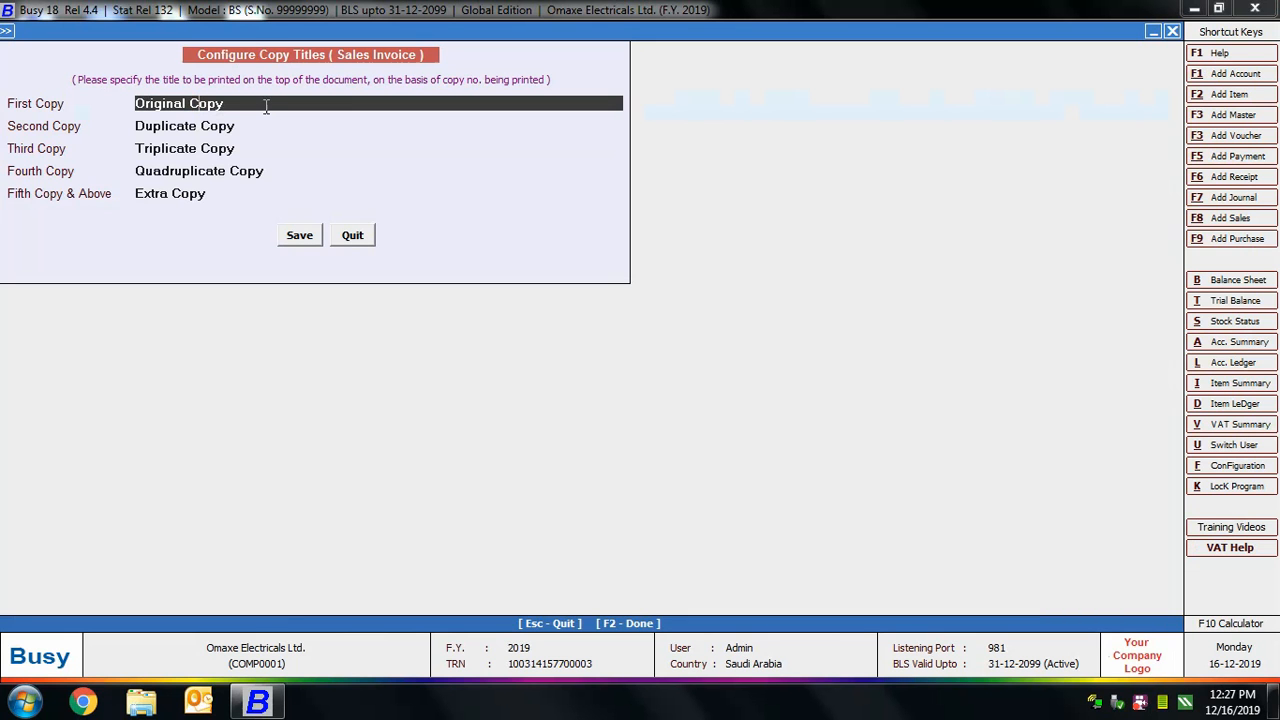
drag(264, 106, 8, 56)
key(BackSpace)
text(First Copy)
click(300, 236)
Open the Main series sales voucher dated 03-01-2019 for modification.
click(236, 31)
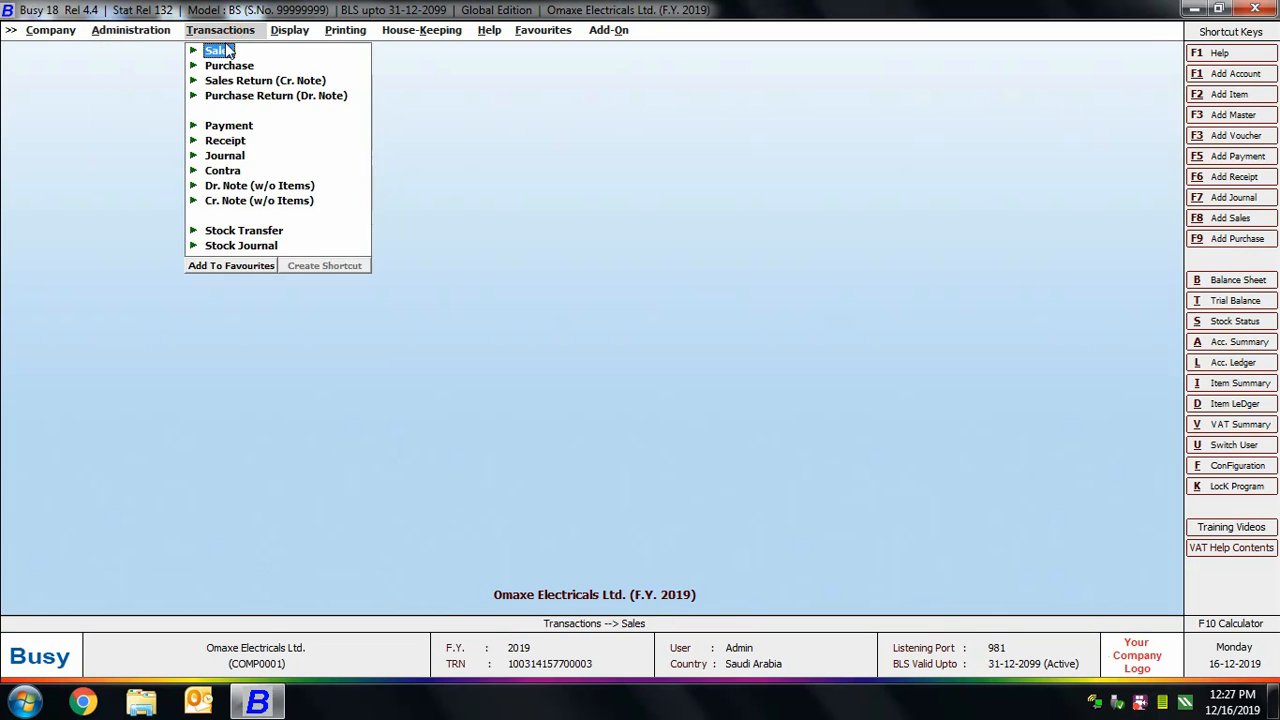
click(217, 49)
click(254, 80)
click(168, 195)
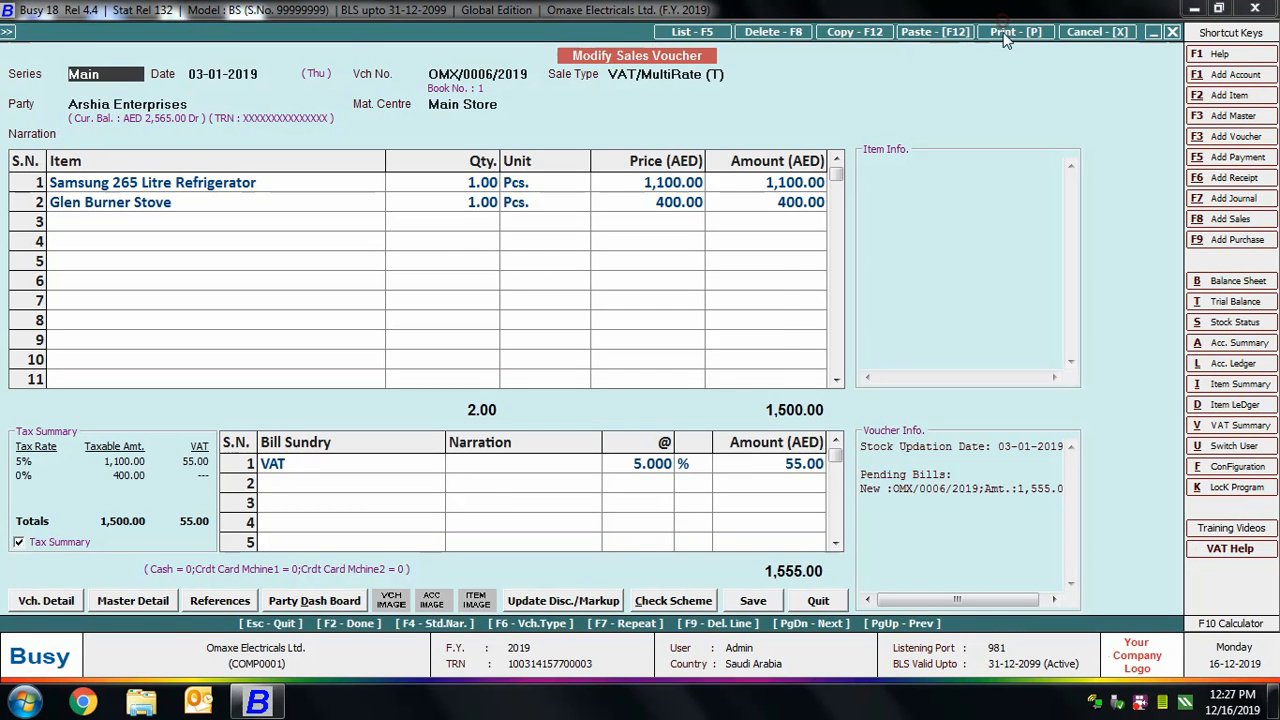
Preview the voucher's sales invoice to check the printed copy title, and close the preview, voucher and open menus.
click(1008, 32)
click(567, 356)
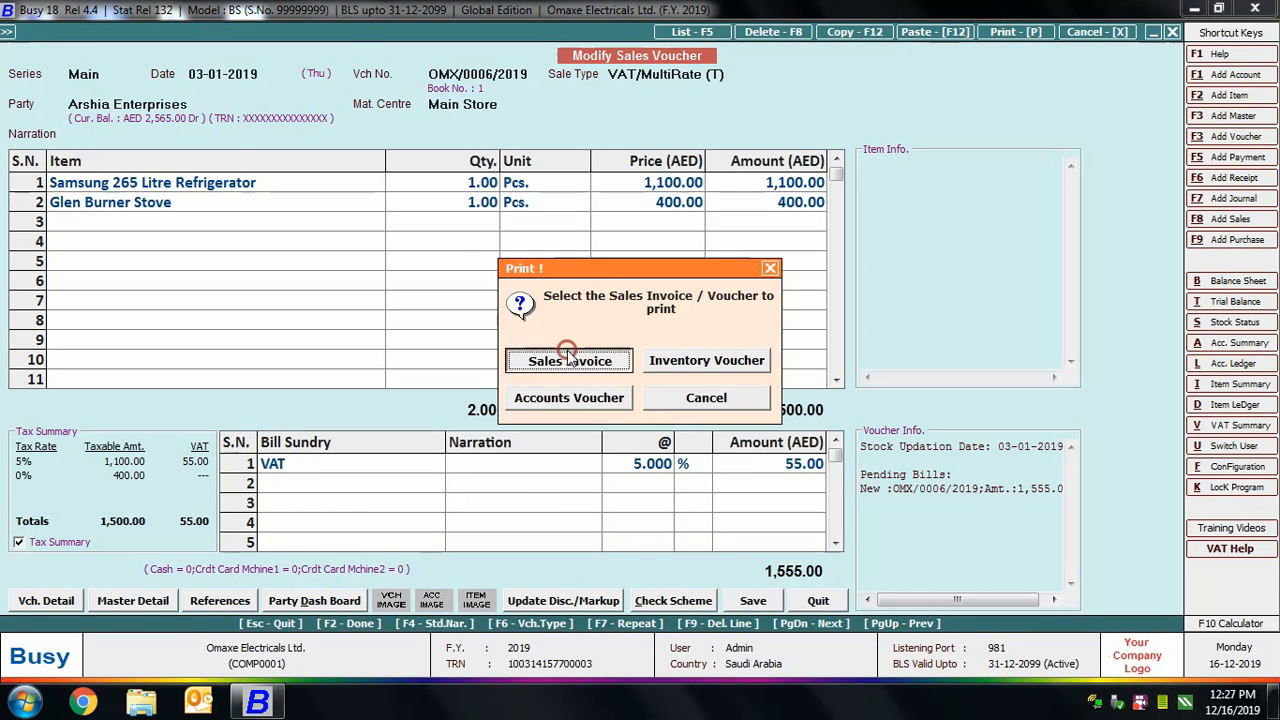
click(238, 105)
click(249, 178)
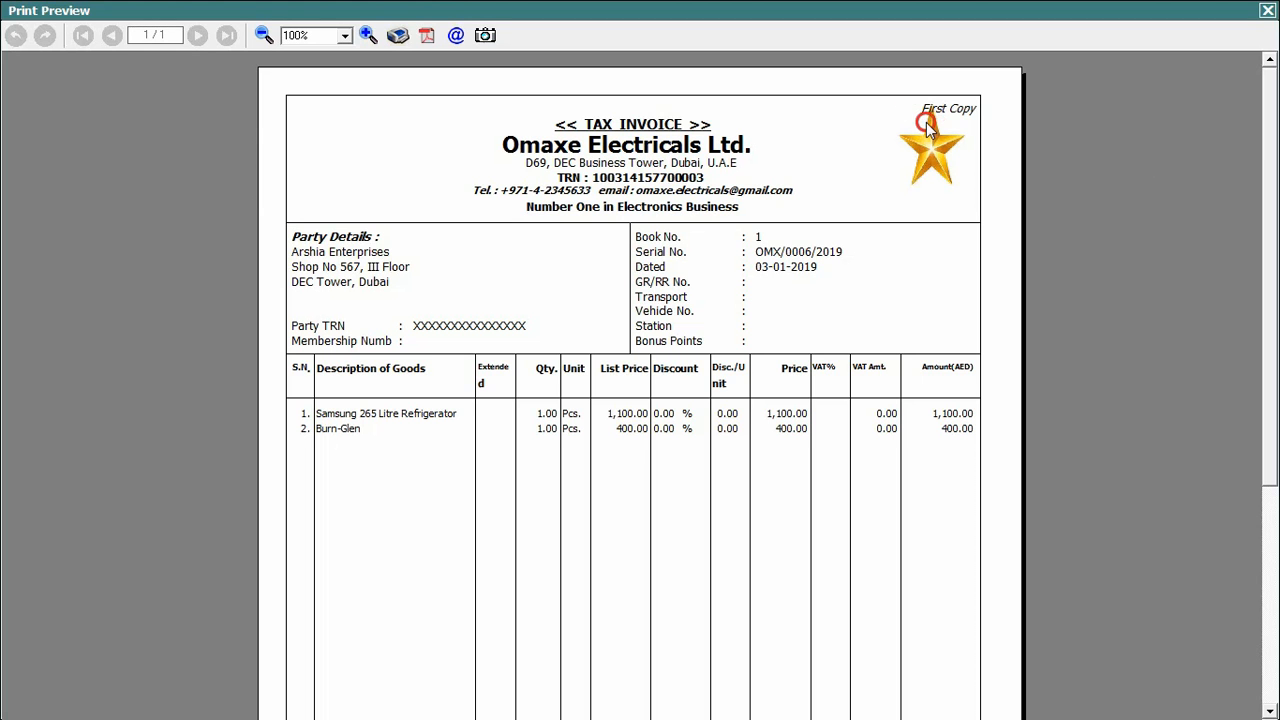
click(1267, 10)
key(Escape)
key(Escape)
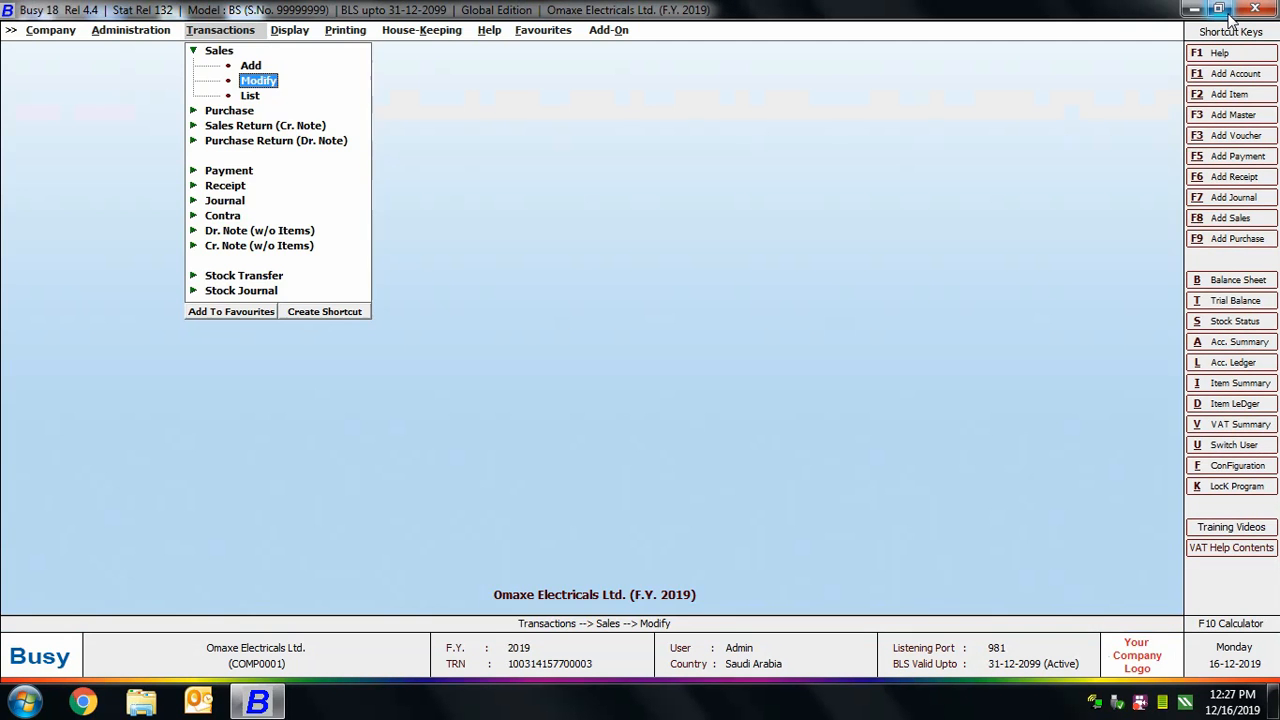
key(Escape)
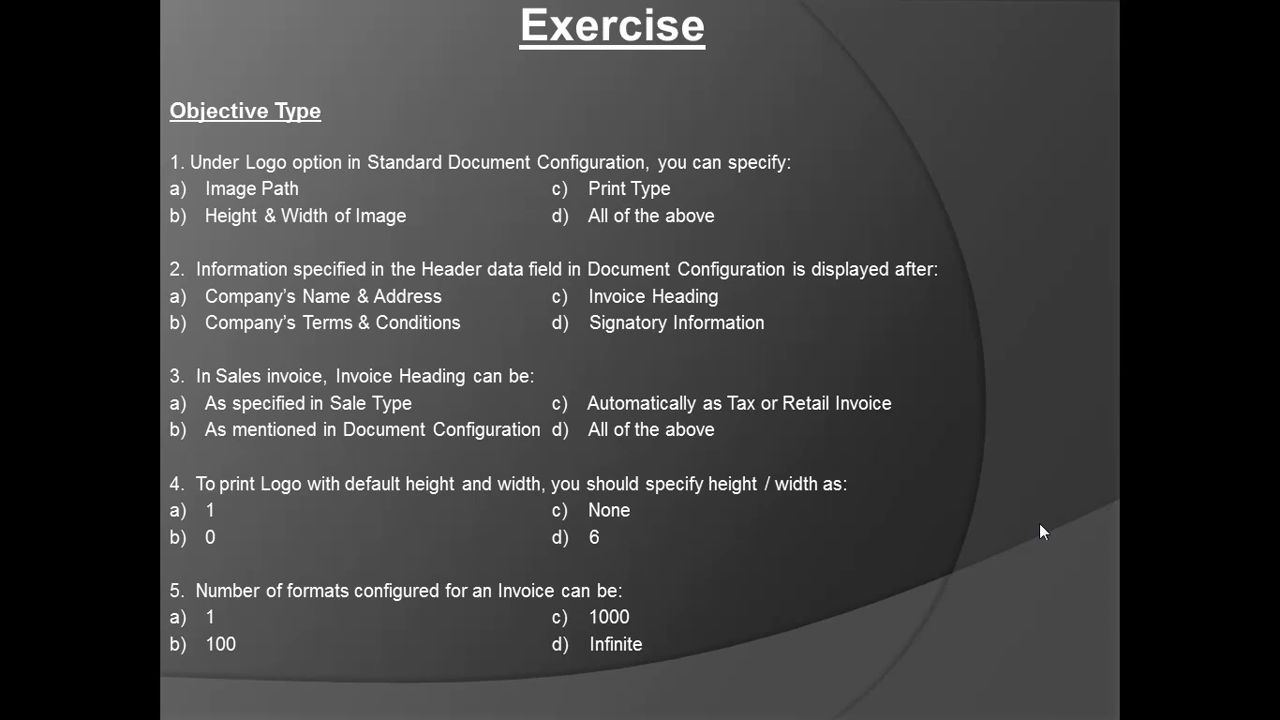